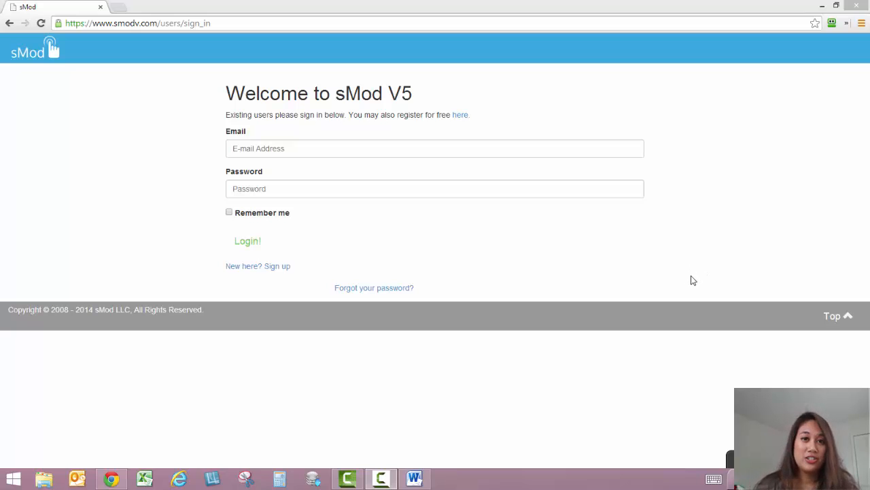
Sign in to sMod with the saved FFN - Smodv login and open the Contacts list under Customers & Sales
click(832, 24)
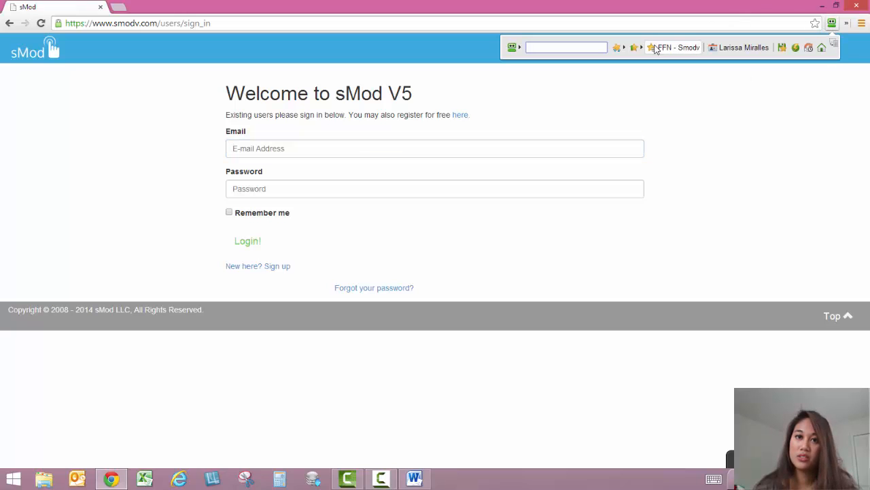
click(650, 49)
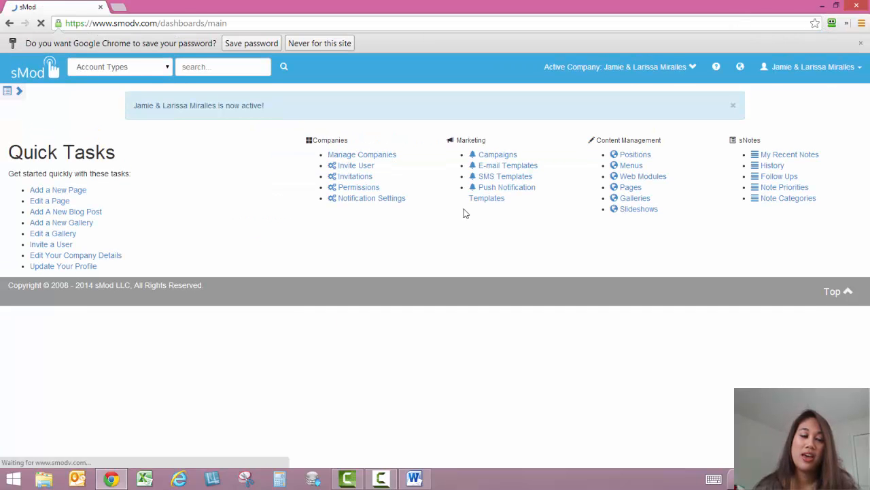
click(21, 92)
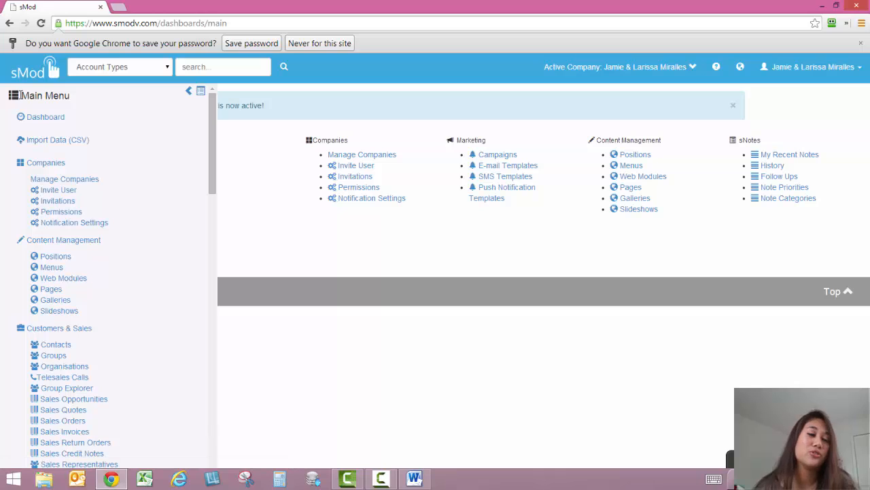
click(66, 349)
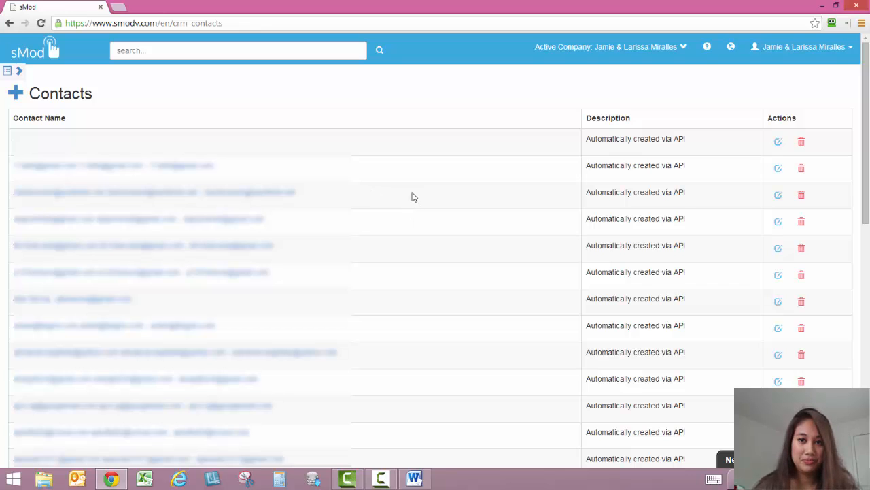
Copy the contact rows on page 1 of the Contacts list, from the second row through the last
scroll(439, 194, down, 5)
scroll(439, 196, down, 4)
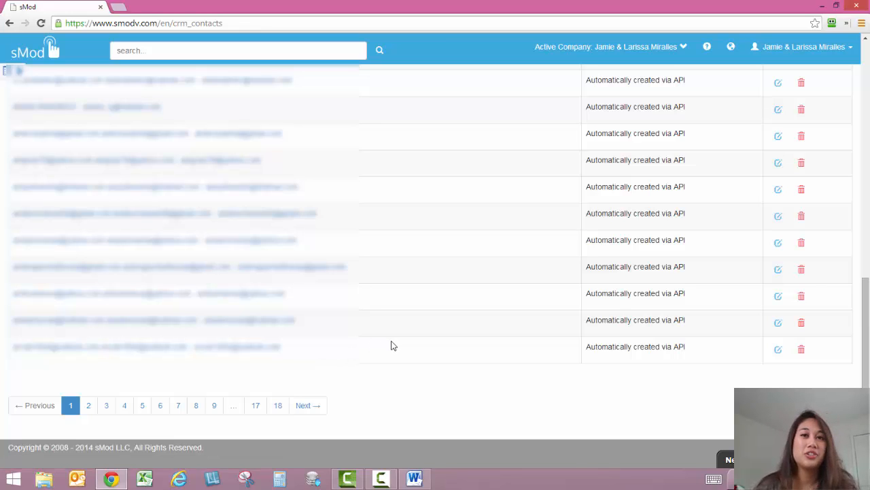
scroll(392, 346, up, 15)
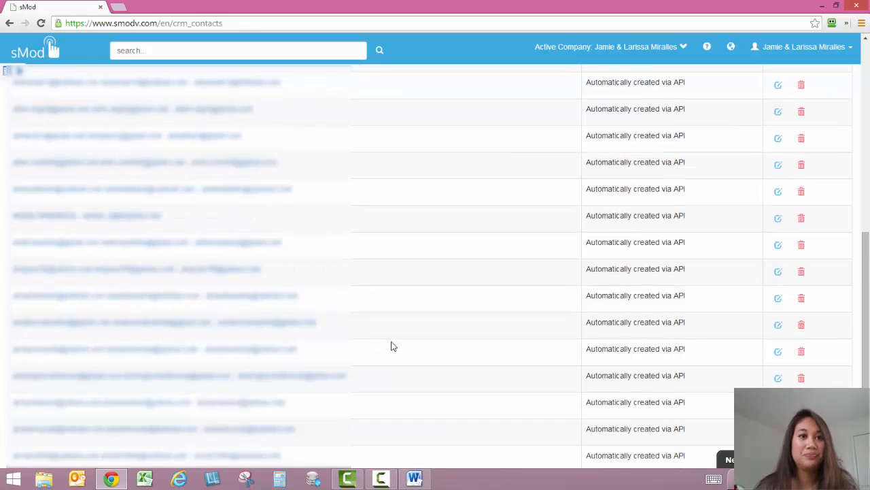
scroll(391, 346, up, 3)
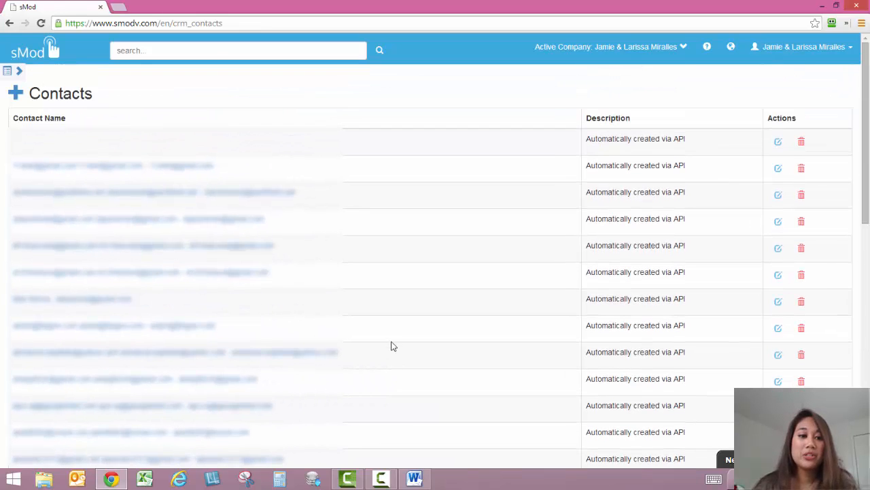
scroll(390, 345, down, 2)
scroll(386, 331, up, 1)
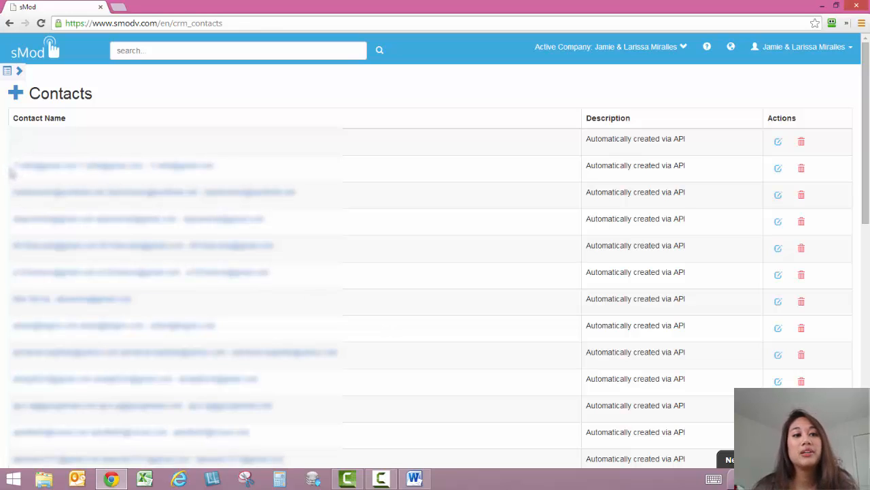
drag(14, 164, 687, 347)
scroll(530, 317, down, 3)
scroll(570, 318, down, 5)
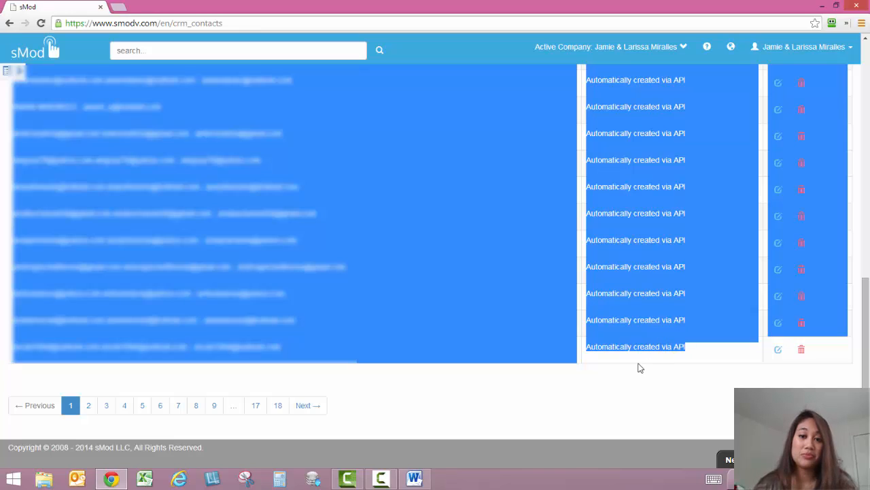
right_click(418, 276)
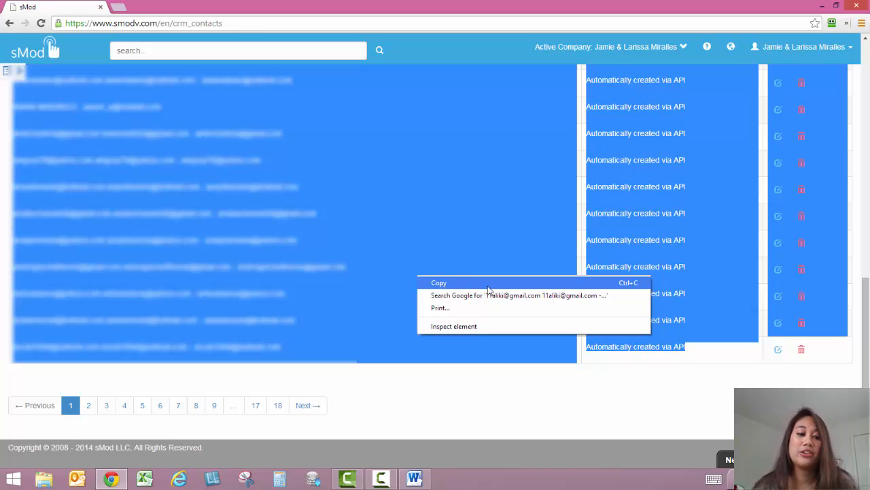
key(ctrl+c)
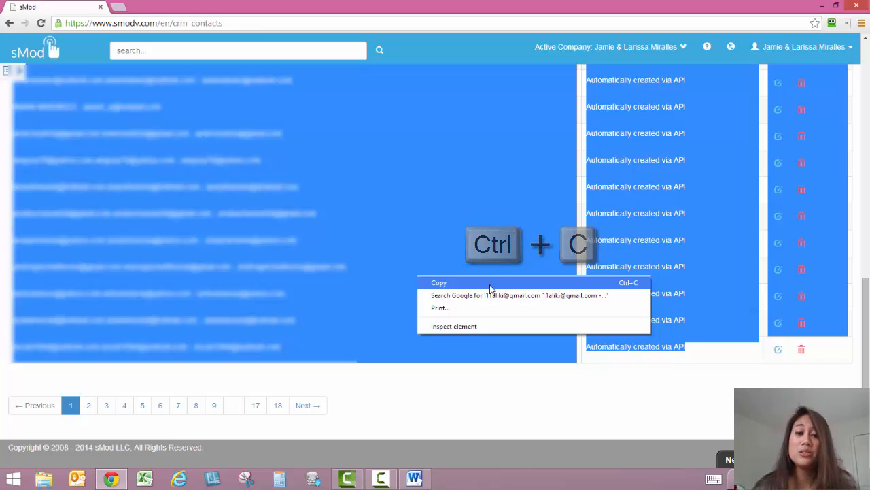
click(490, 287)
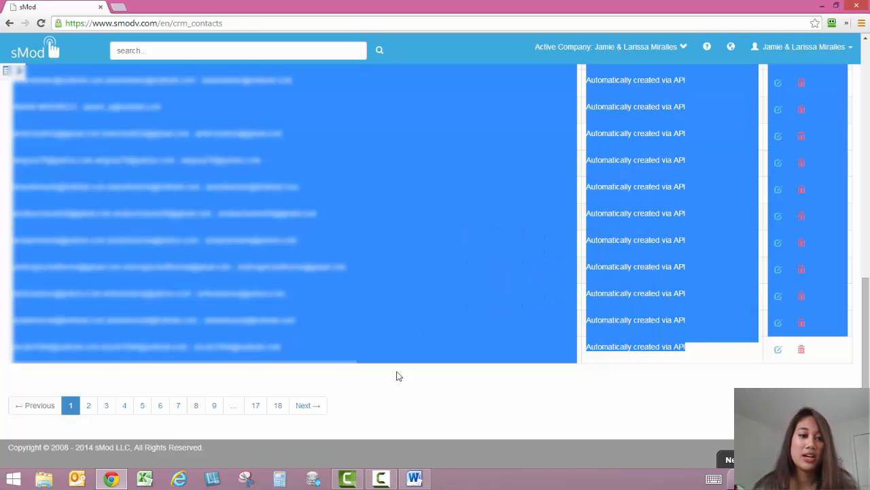
Switch to Excel and paste the copied contacts into Sheet1 of Book1 at cell A1, matching destination formatting
click(145, 479)
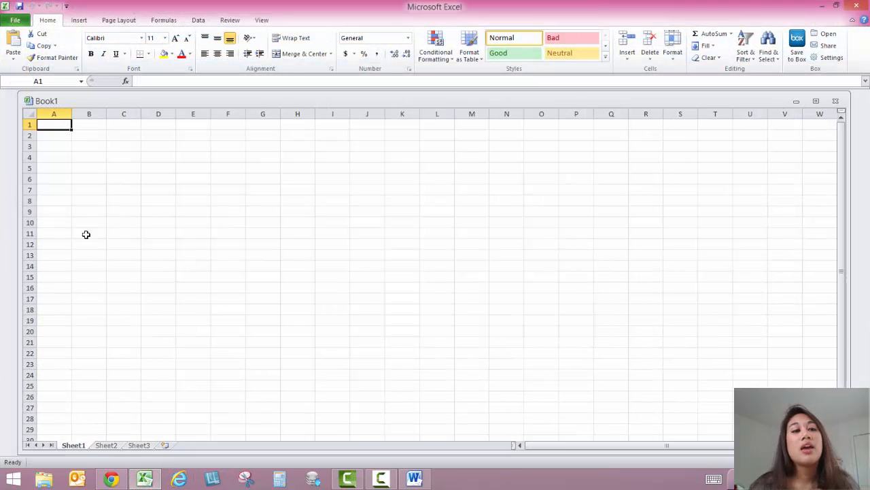
right_click(59, 129)
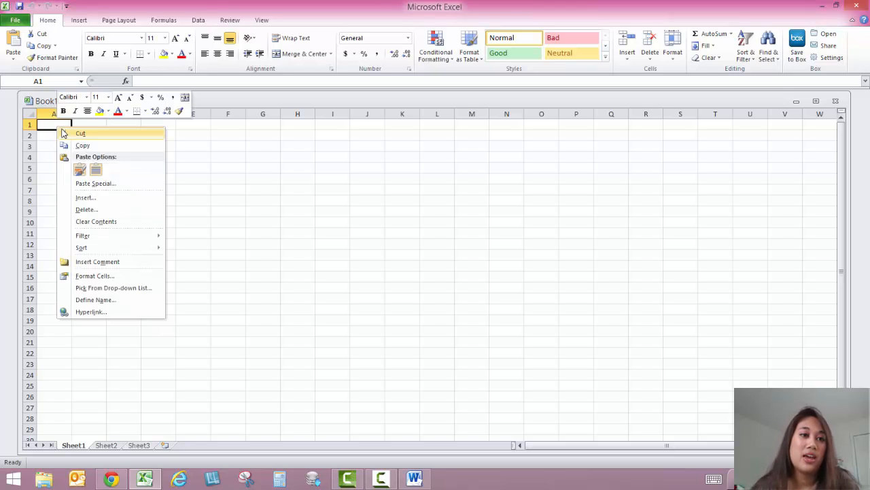
click(96, 170)
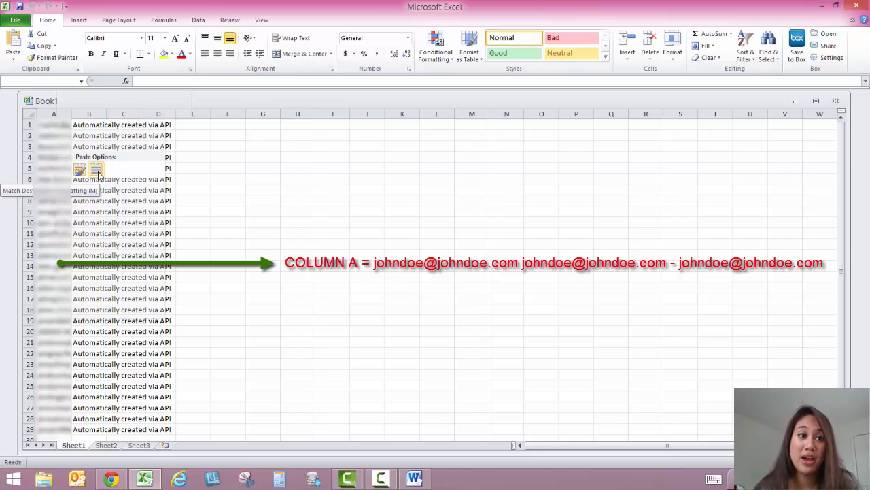
click(95, 170)
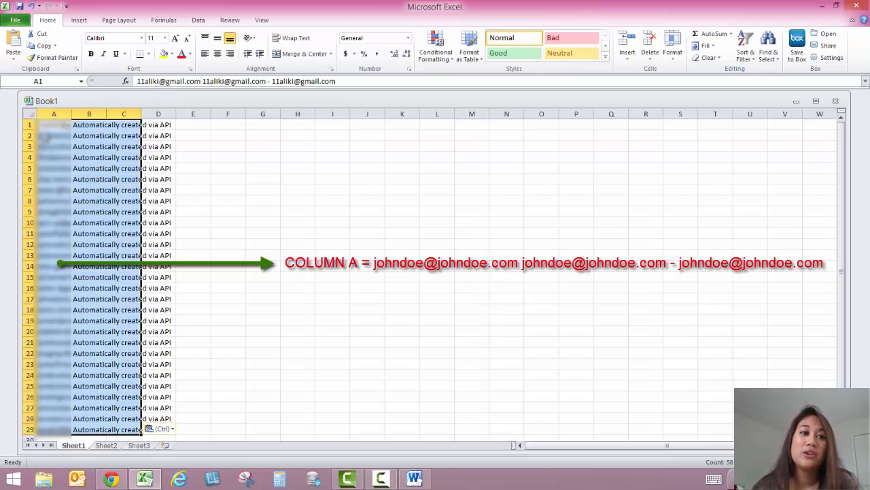
click(46, 138)
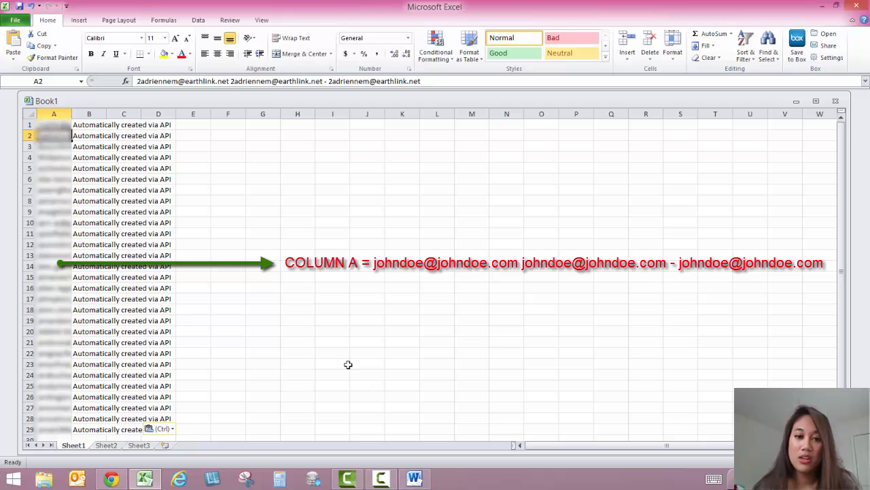
Return to sMod in Chrome and copy all contact rows on page 2 of the Contacts list
click(117, 479)
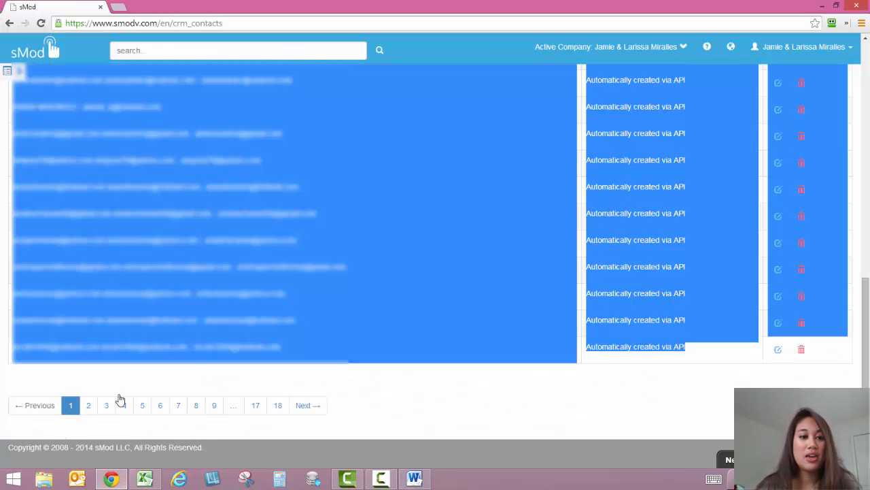
click(89, 408)
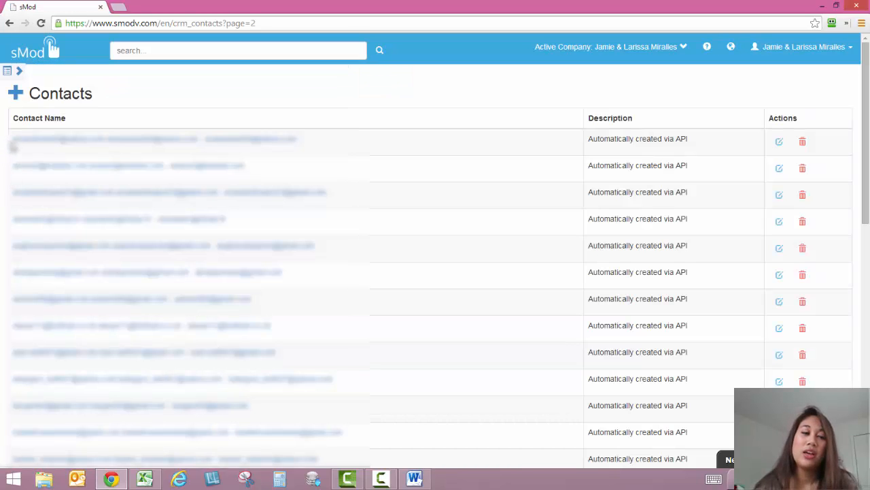
drag(14, 144, 735, 356)
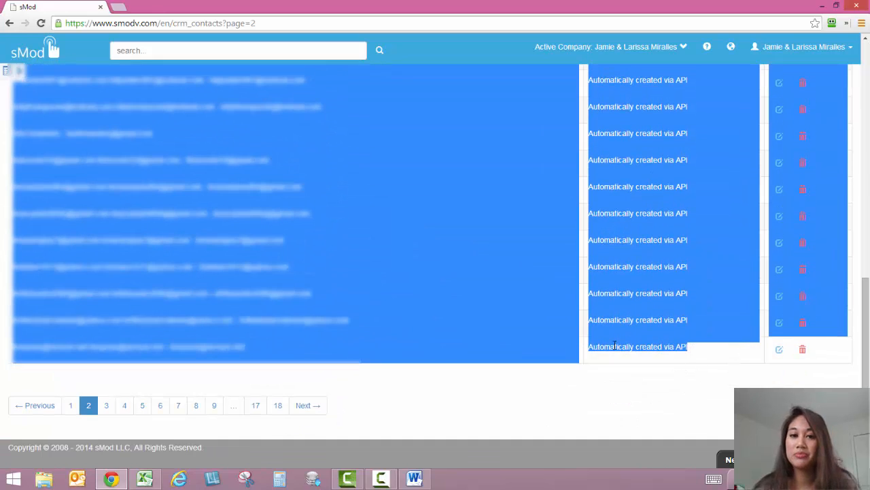
right_click(459, 289)
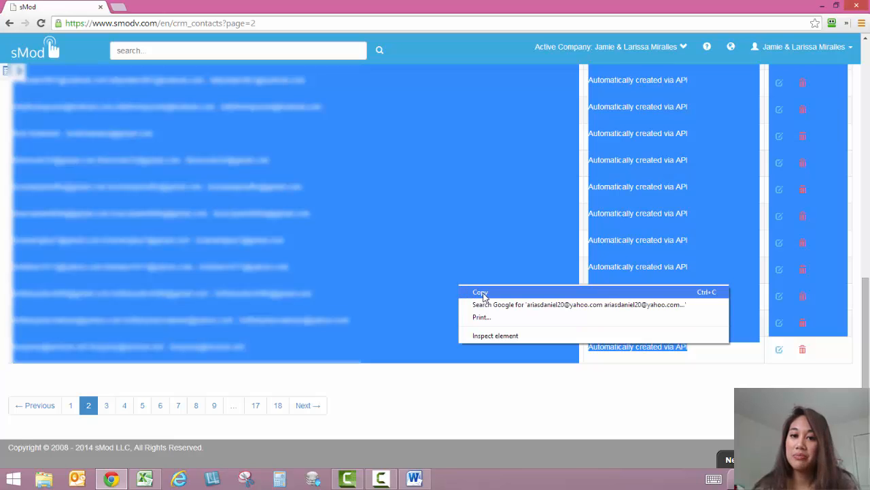
click(483, 291)
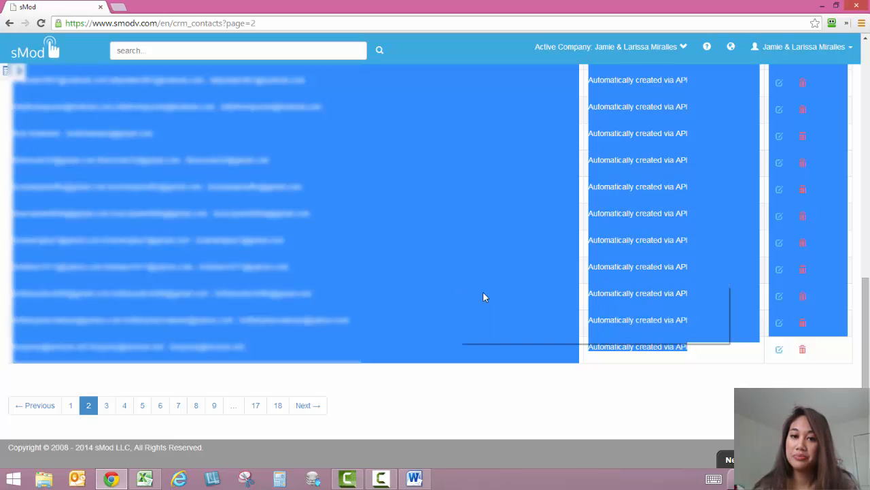
Switch to Excel, paste the page 2 contacts at cell A30 with destination formatting, and look over the combined list
click(147, 480)
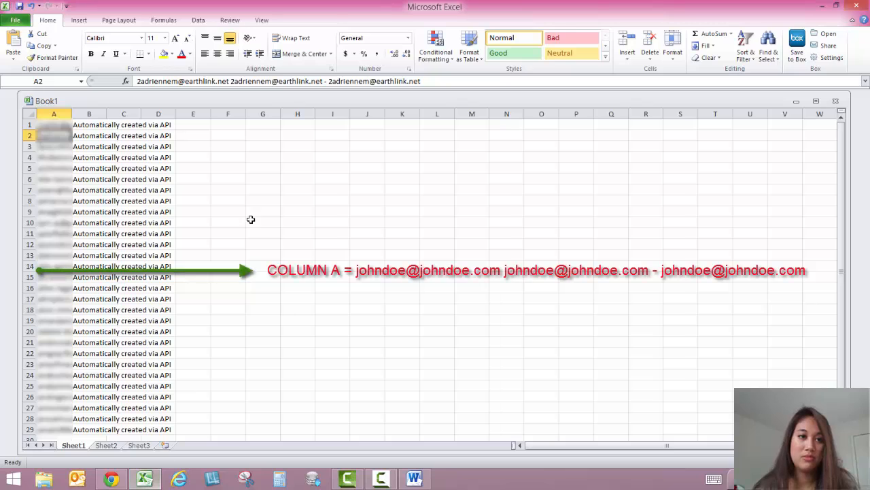
scroll(73, 217, down, 2)
scroll(72, 217, down, 3)
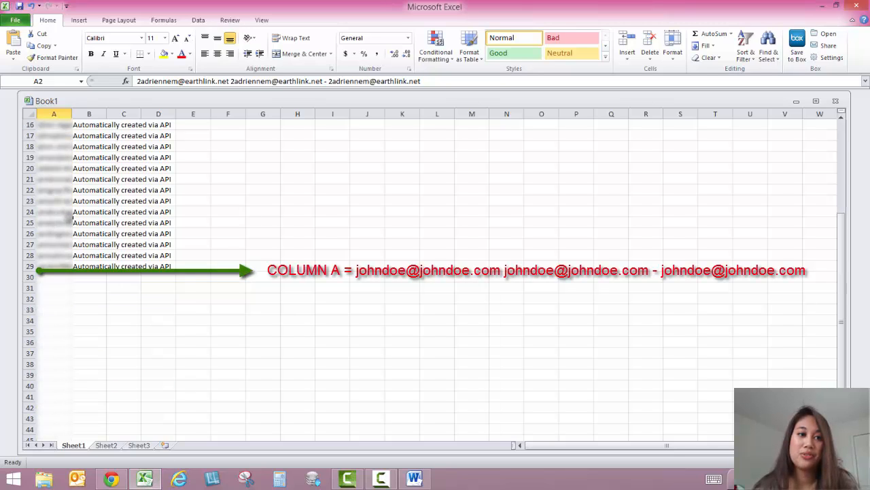
click(48, 277)
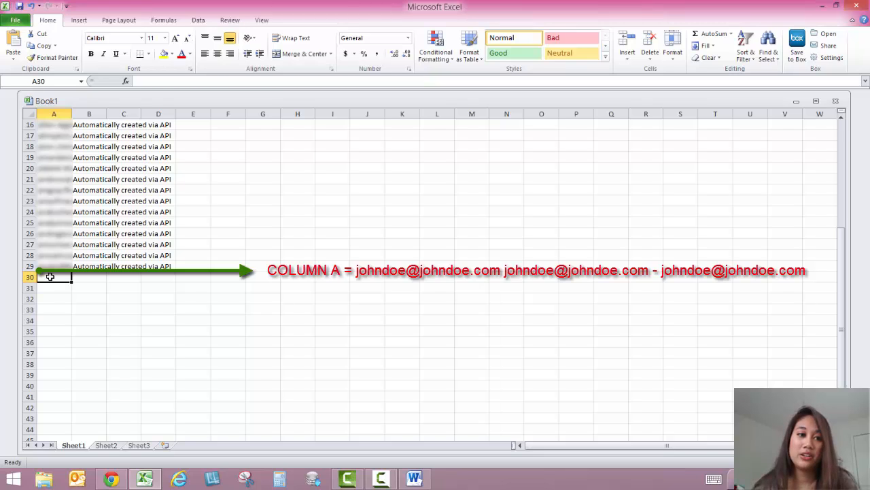
right_click(50, 276)
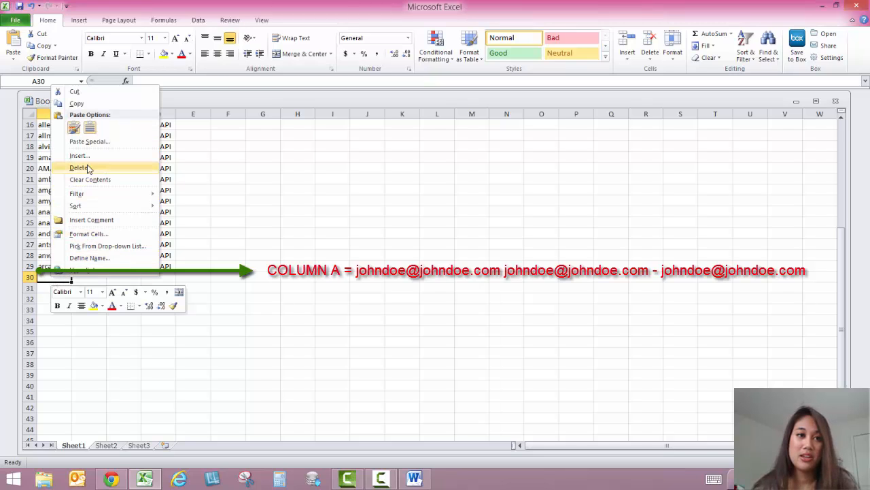
click(90, 128)
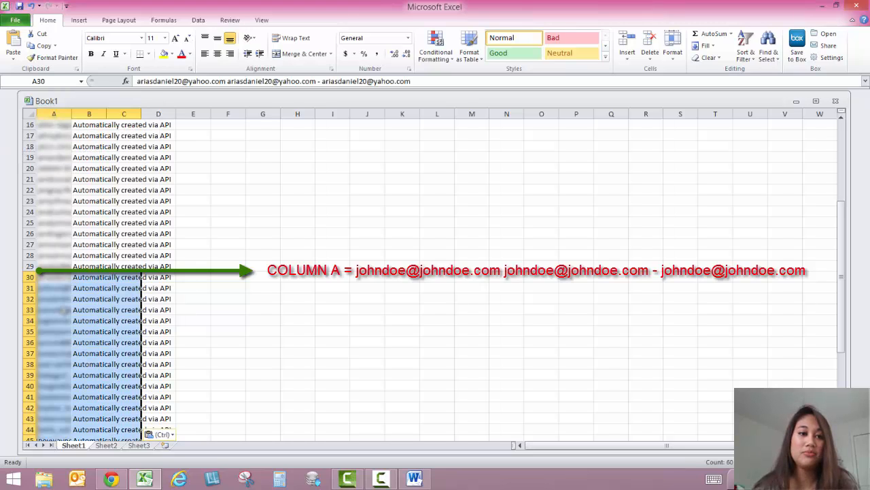
click(62, 312)
scroll(91, 293, down, 8)
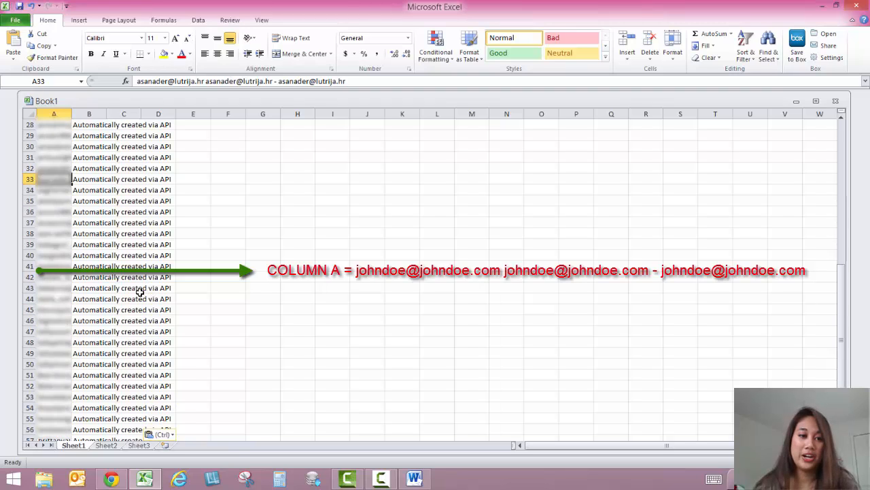
scroll(139, 290, up, 12)
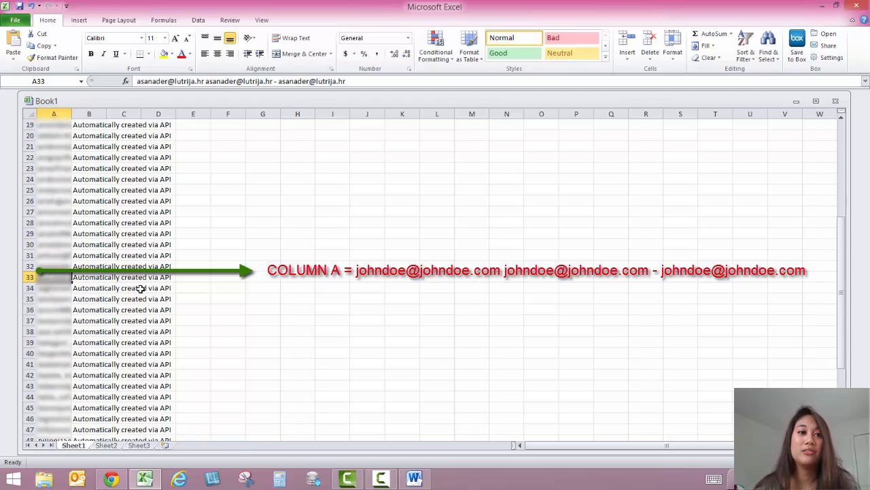
scroll(138, 290, up, 1)
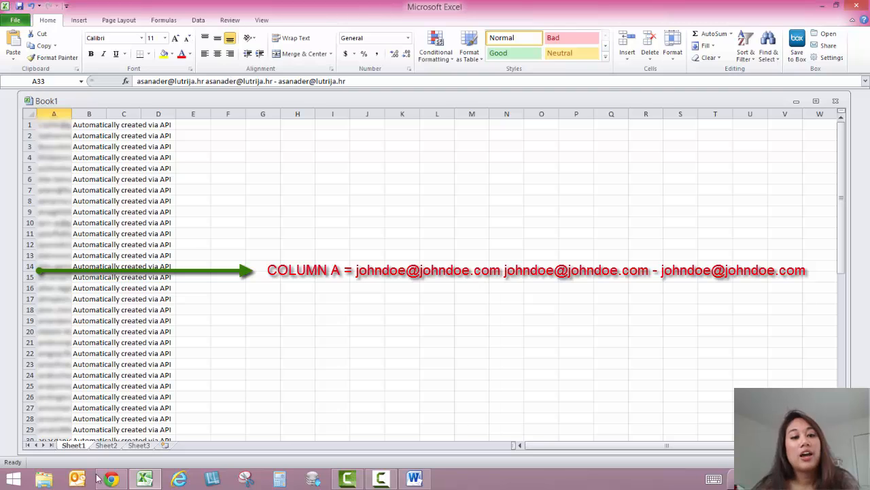
Return to sMod in Chrome and copy all contact rows on page 18, the last page of the Contacts list
click(116, 481)
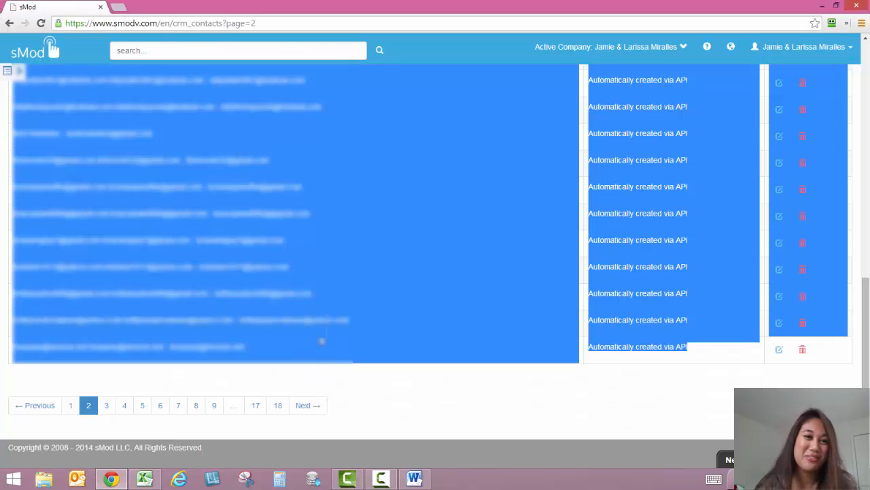
click(278, 405)
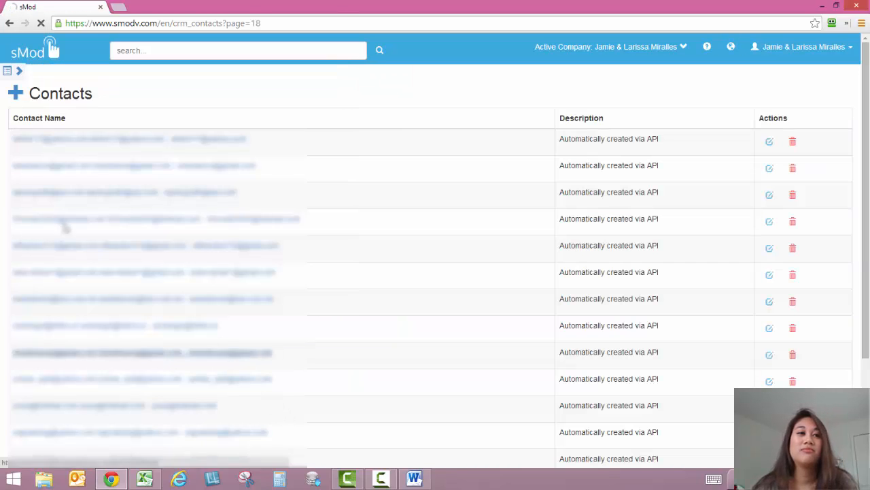
drag(16, 150, 670, 348)
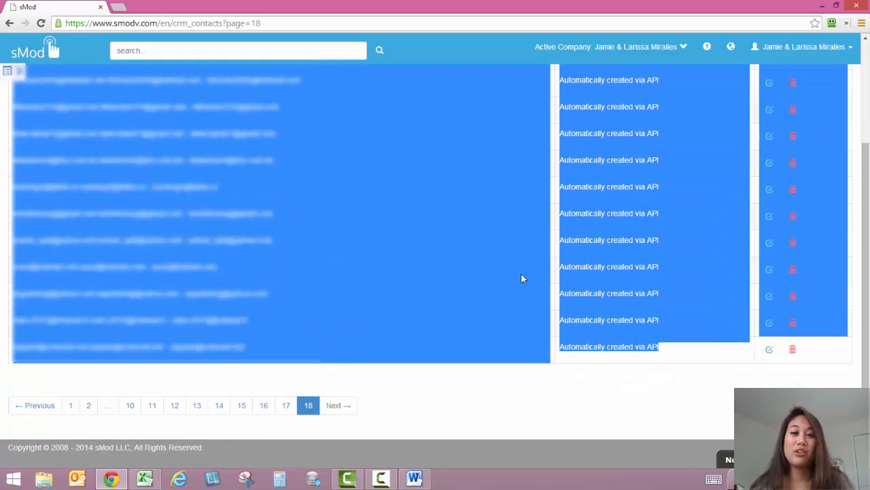
right_click(437, 265)
click(458, 273)
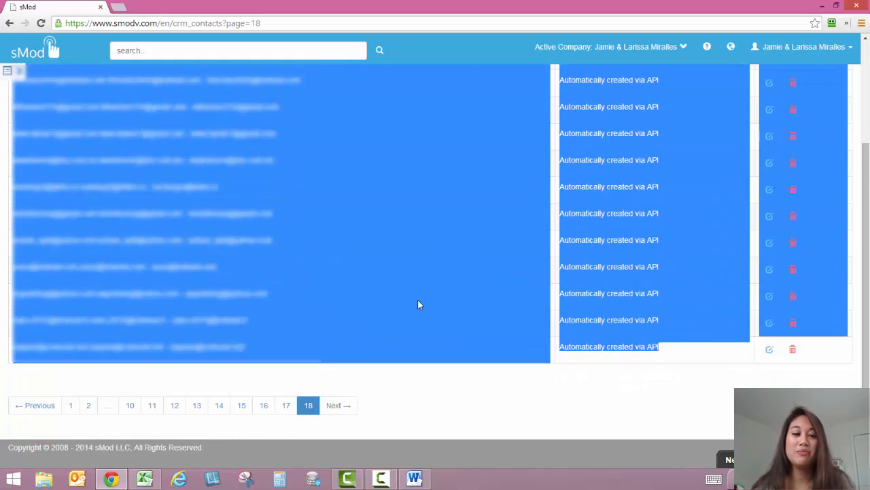
Switch to Excel and paste the page 18 contacts at cell A60 of Sheet1, matching destination formatting
click(144, 479)
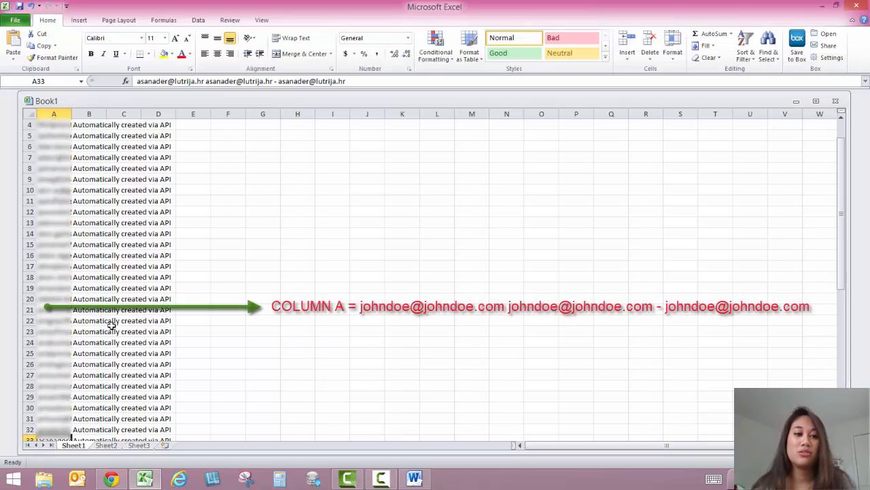
scroll(85, 331, down, 13)
click(61, 343)
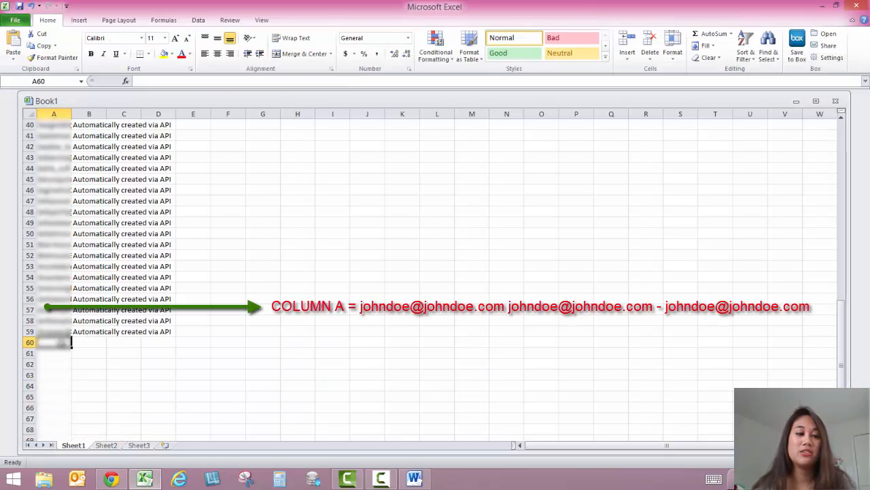
right_click(70, 343)
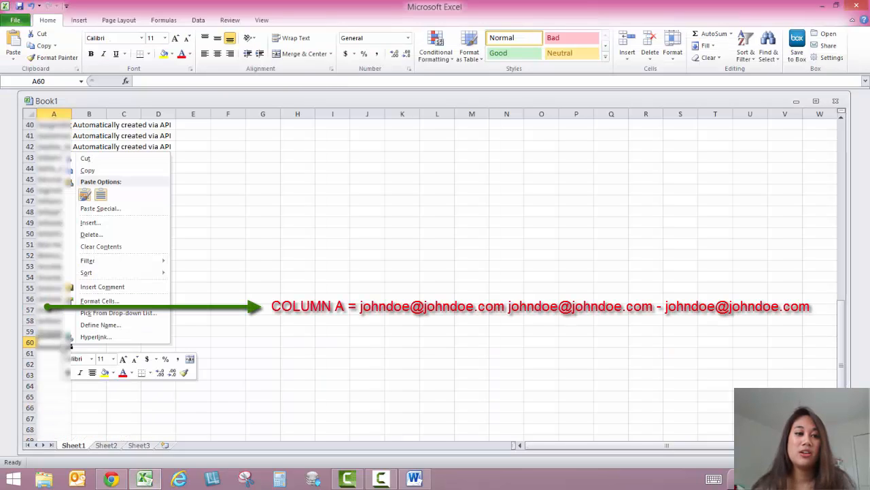
click(101, 197)
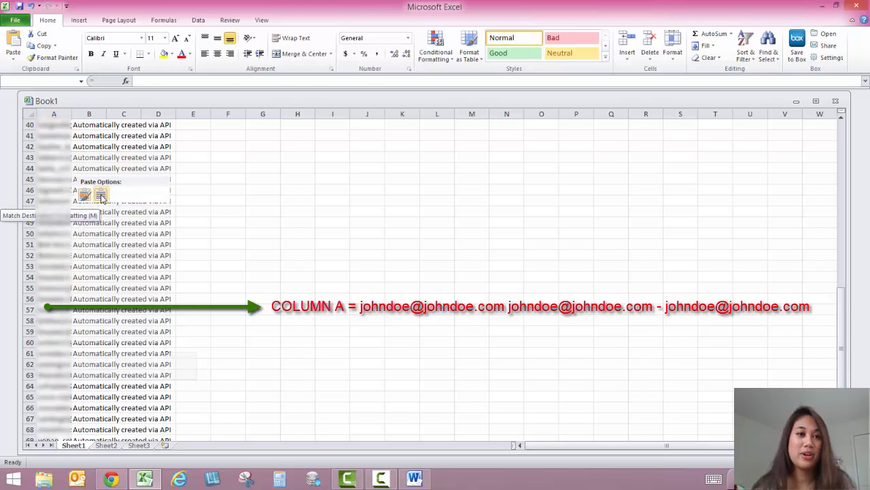
scroll(109, 268, down, 6)
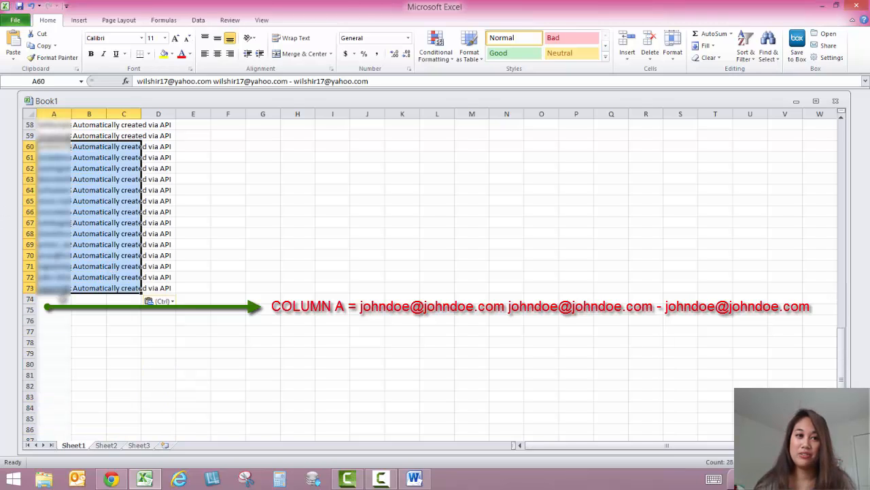
click(62, 299)
scroll(75, 306, up, 19)
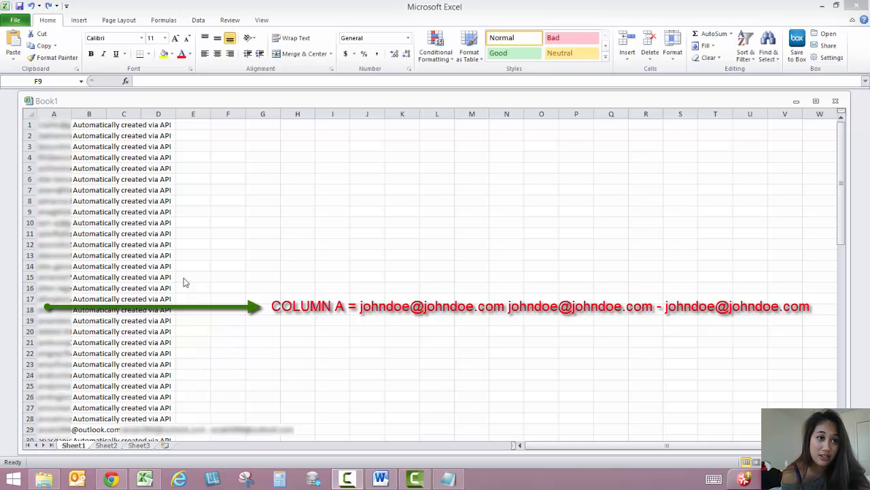
Remove the "Automatically created via API" text from columns B and C, and widen column A to fit the full contact entries
click(92, 114)
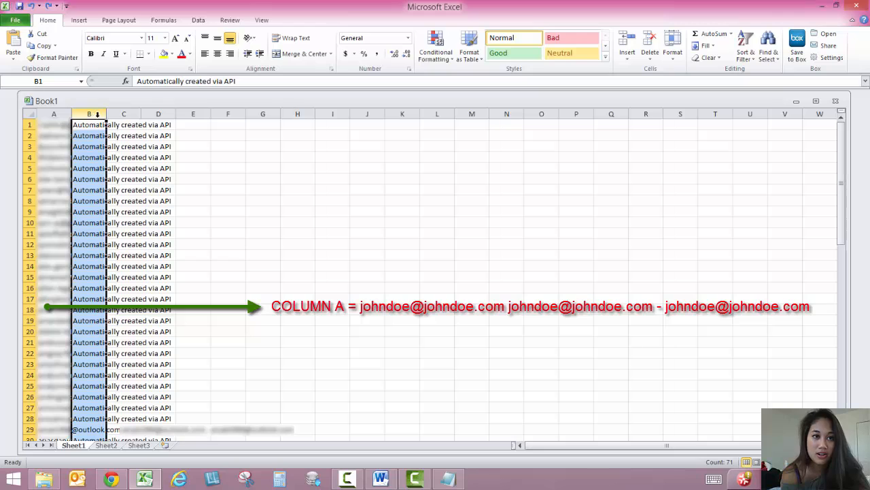
shift+click(129, 114)
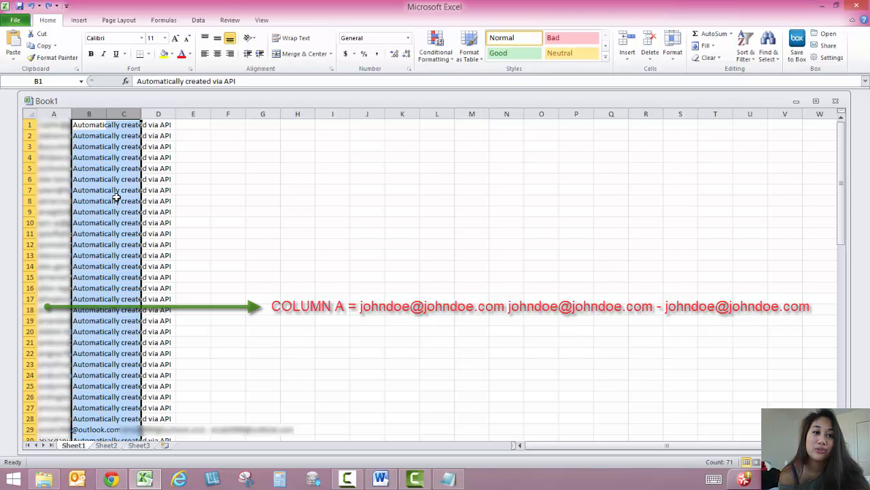
right_click(117, 196)
click(74, 281)
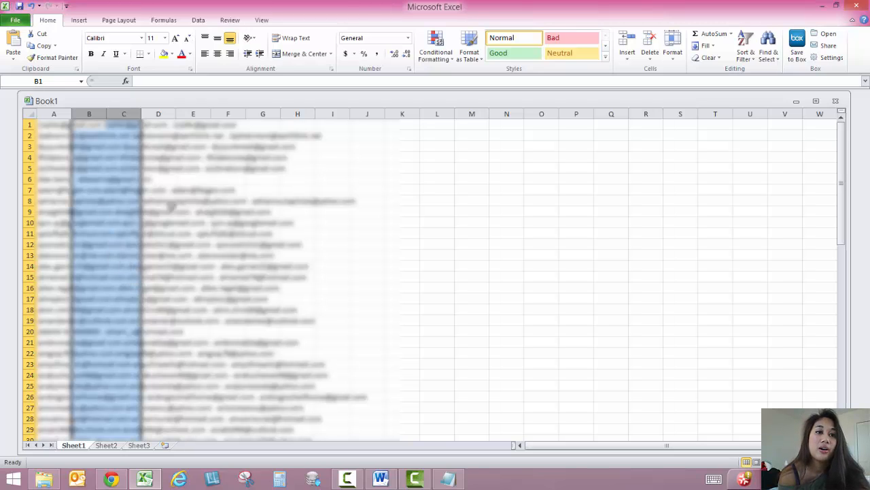
click(230, 168)
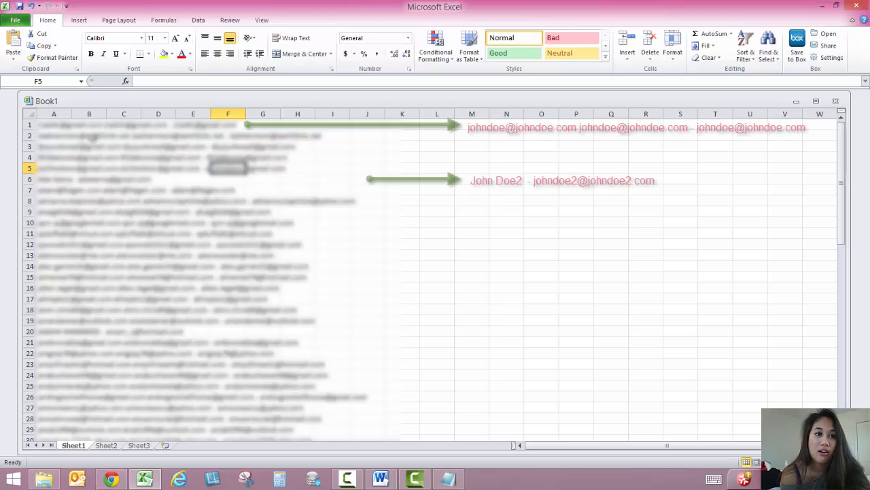
drag(77, 111, 400, 112)
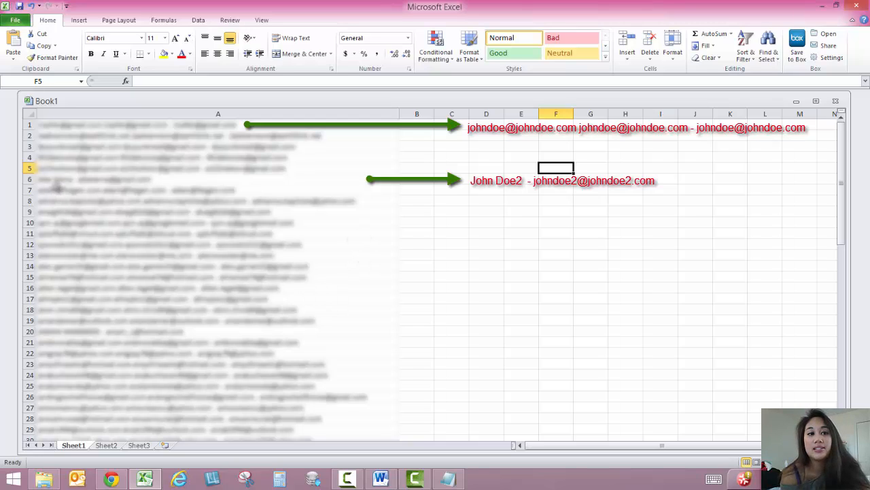
click(53, 183)
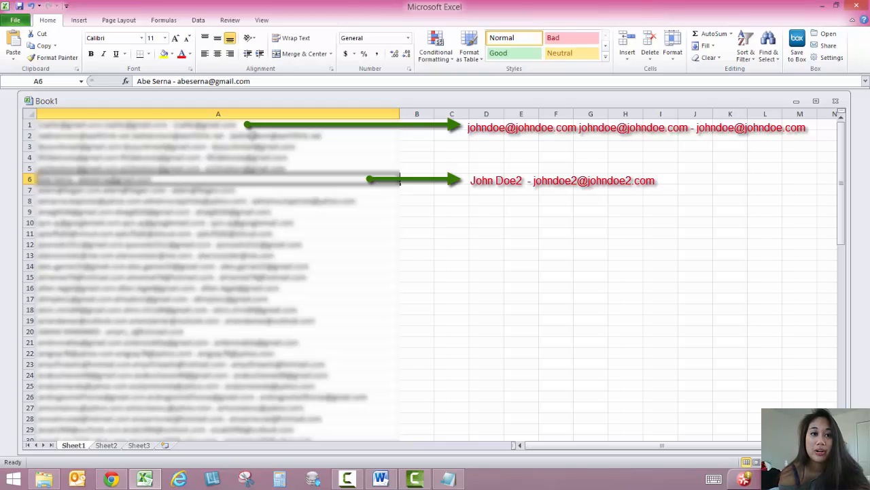
Split column A with Text to Columns as delimited data, using only Space as delimiter, treating consecutive delimiters as one, with destination $A$1
click(246, 109)
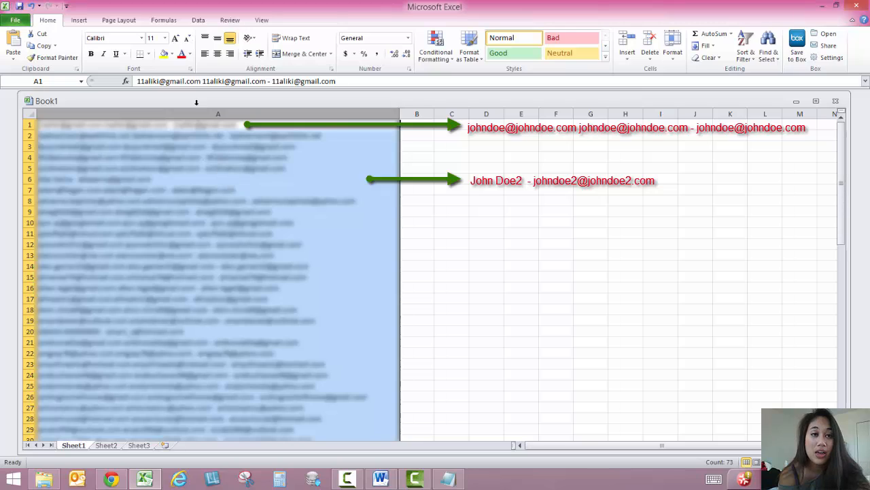
click(198, 20)
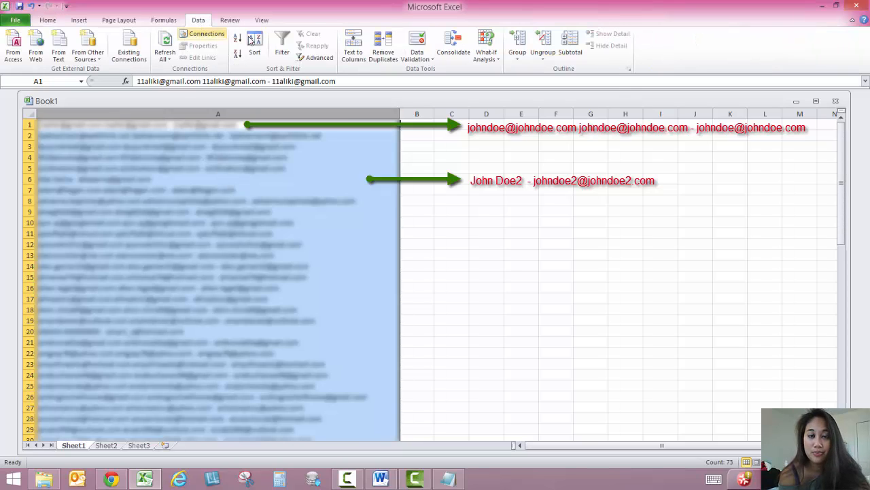
click(356, 60)
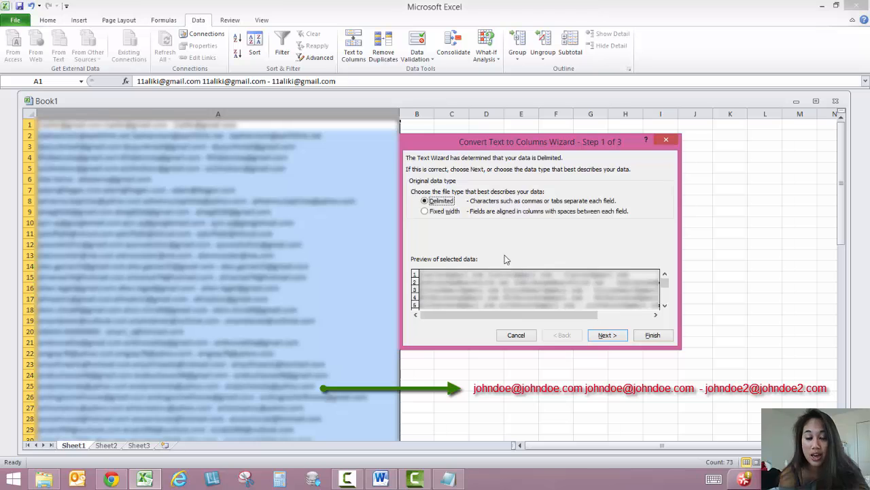
click(607, 335)
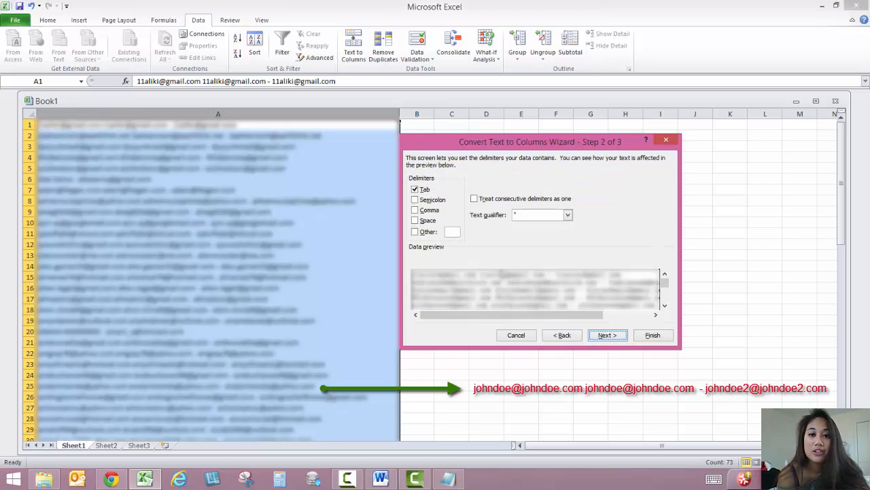
click(414, 190)
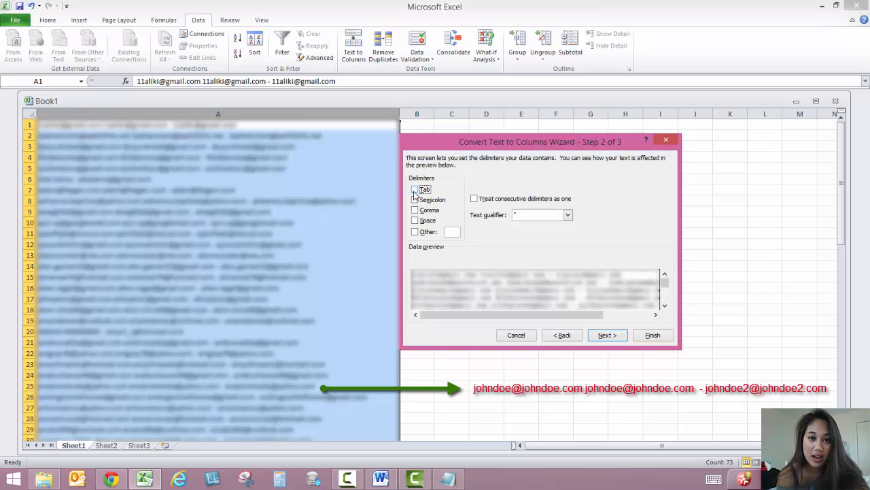
click(415, 221)
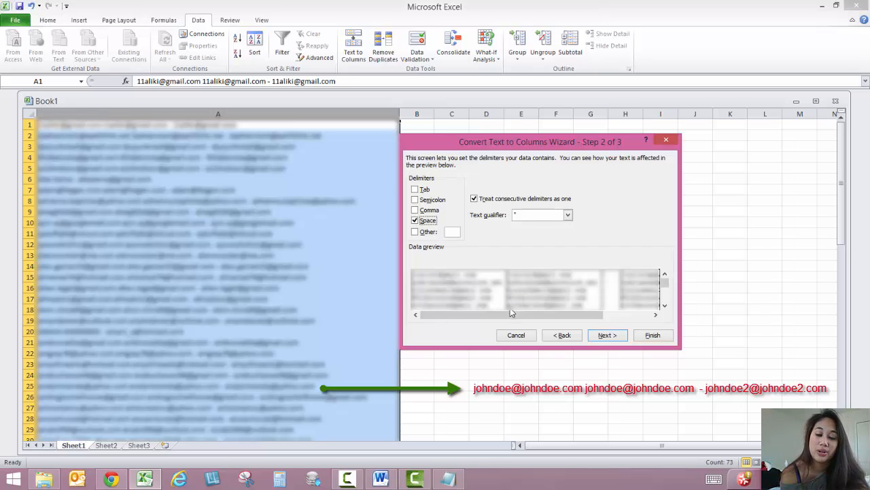
click(604, 336)
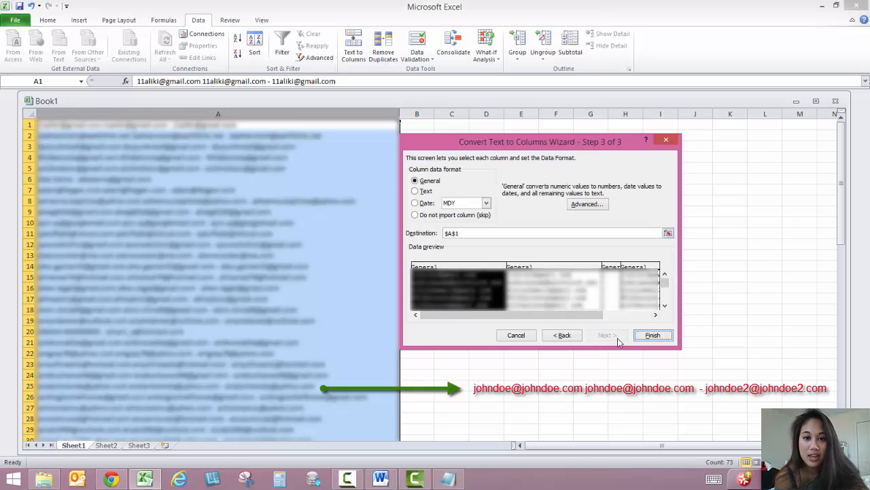
click(653, 335)
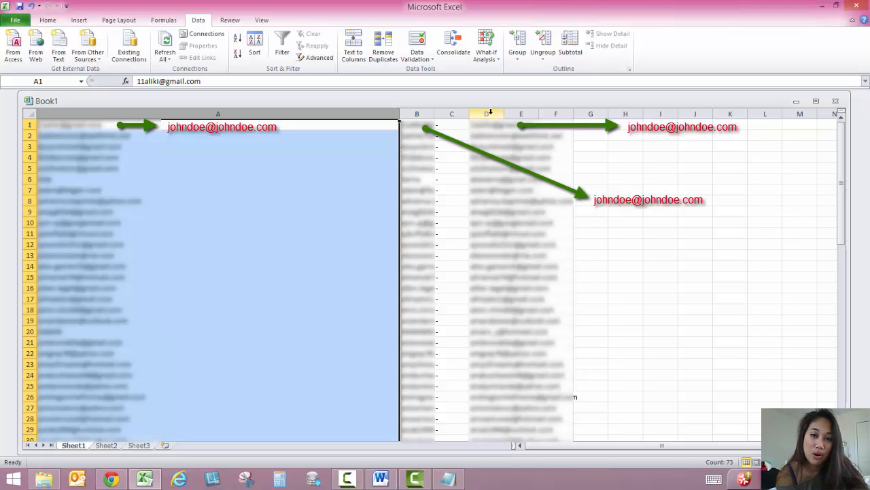
Examine the split e-mail list in column D and compare the lead entries in the first rows across columns A, B and D
click(486, 114)
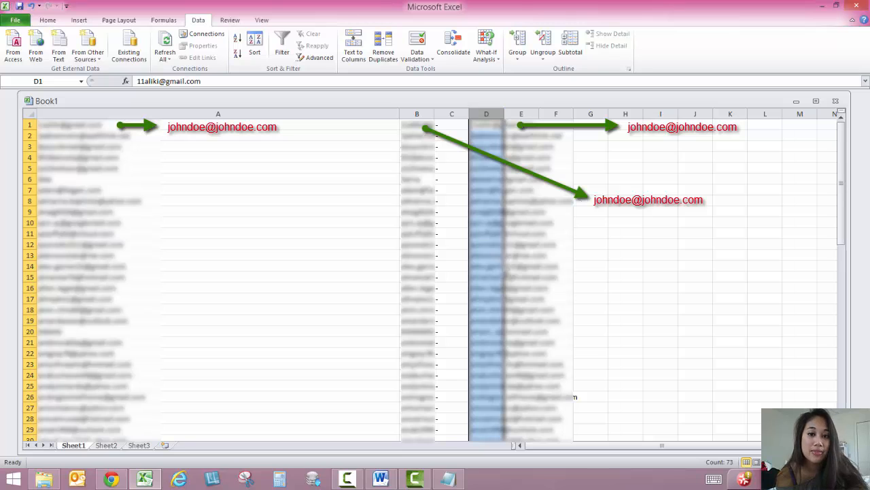
scroll(507, 272, down, 3)
scroll(486, 272, down, 13)
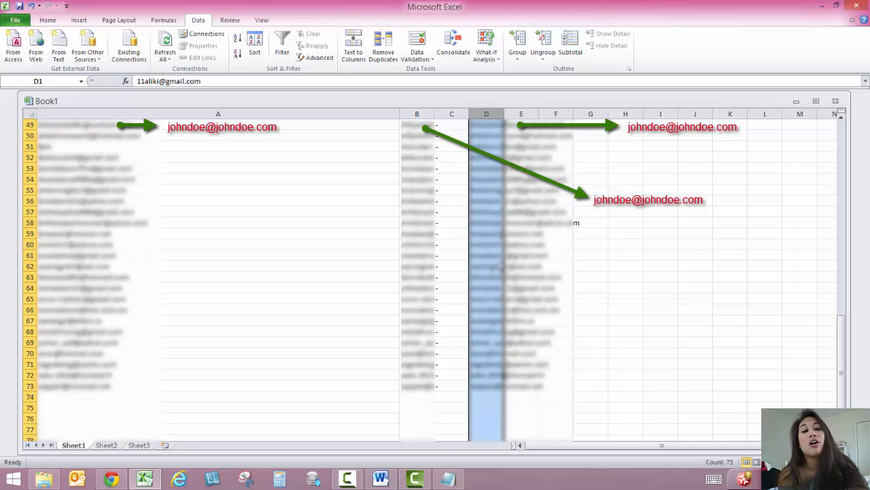
scroll(486, 272, up, 16)
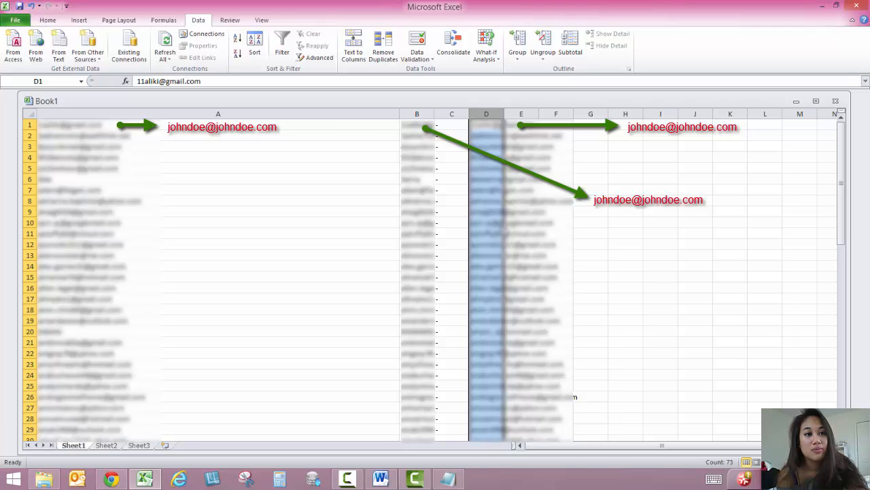
click(128, 111)
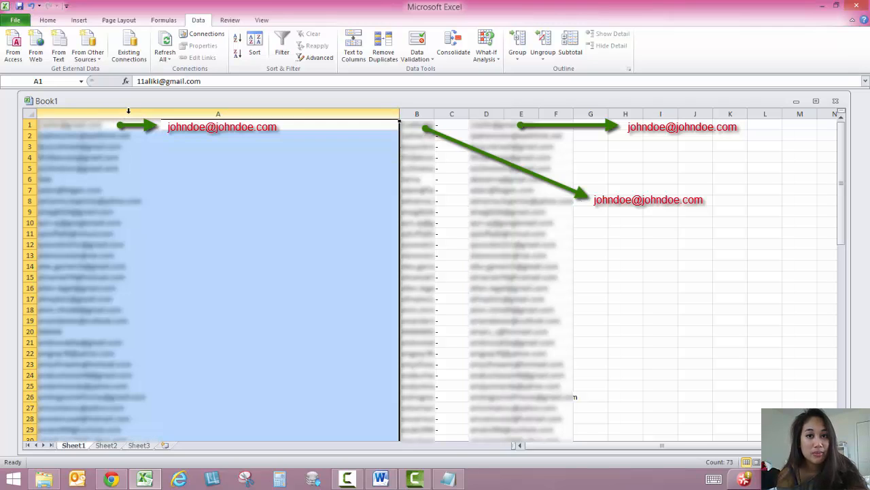
click(416, 110)
click(76, 122)
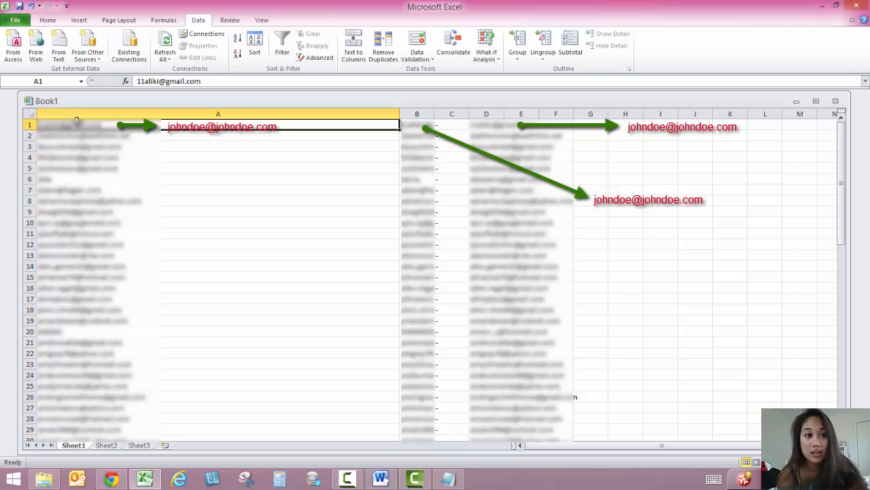
drag(76, 121, 82, 169)
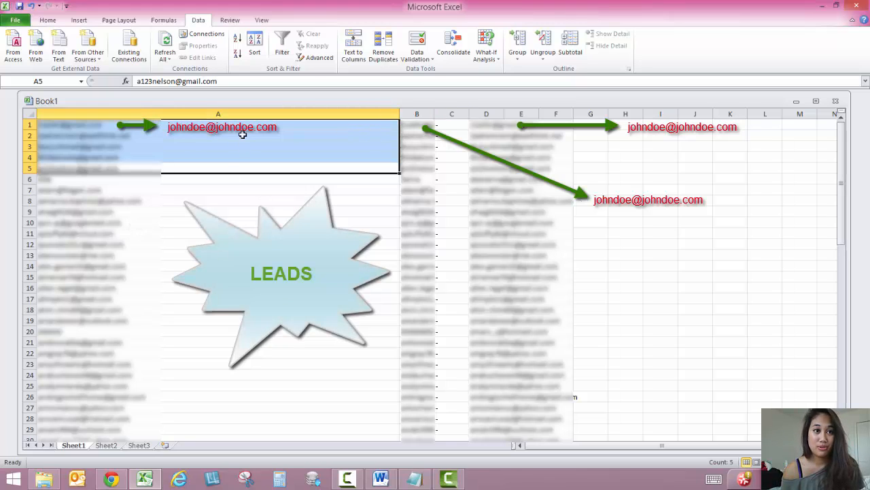
click(197, 127)
click(411, 128)
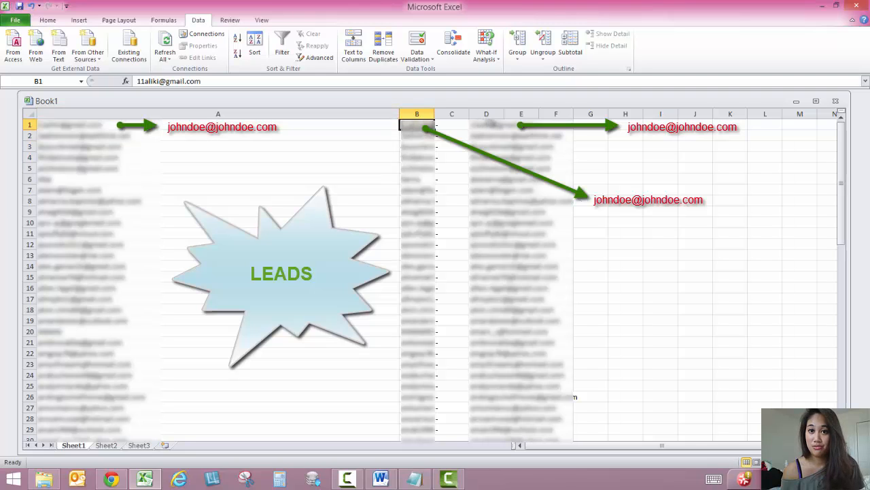
click(486, 125)
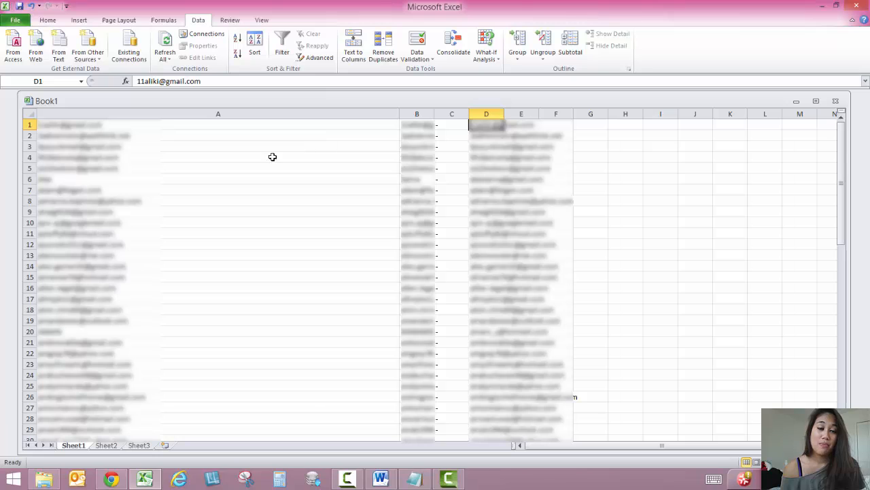
Examine the member entry in row 6 for first name, last name and e-mail, and look through the addresses in column D
click(175, 180)
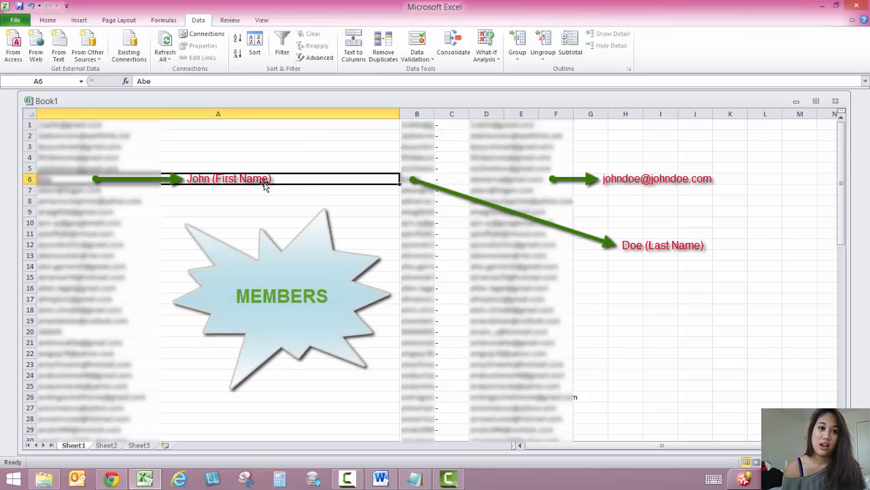
click(410, 178)
click(479, 178)
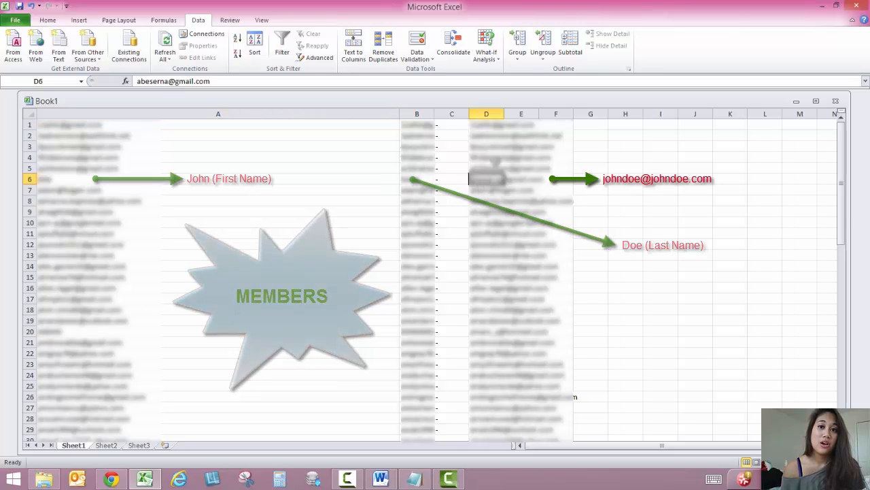
click(489, 114)
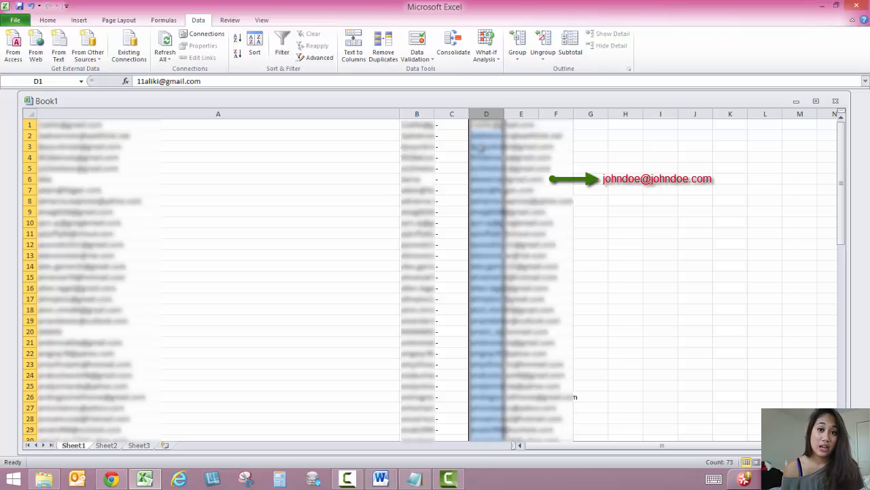
scroll(489, 223, down, 16)
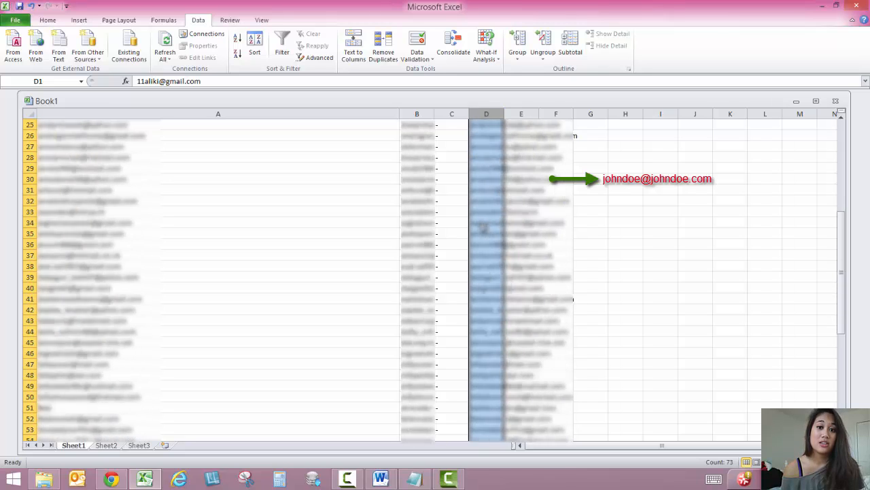
scroll(484, 230, up, 15)
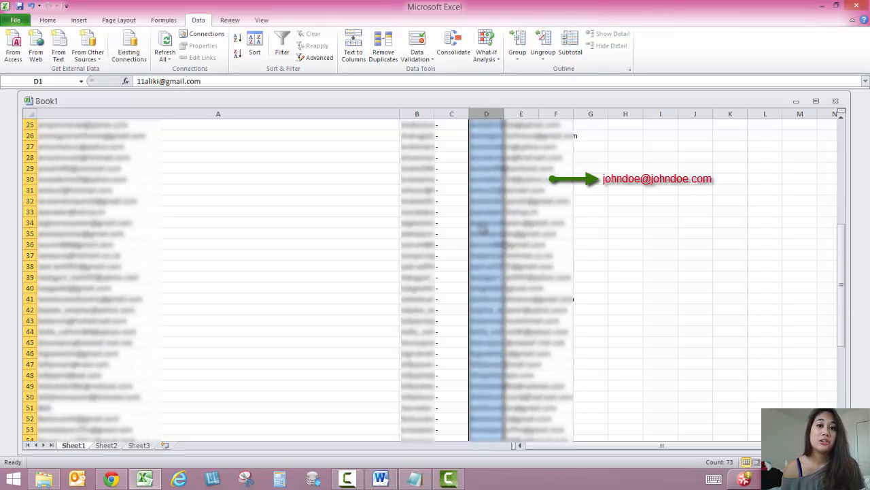
scroll(484, 230, up, 1)
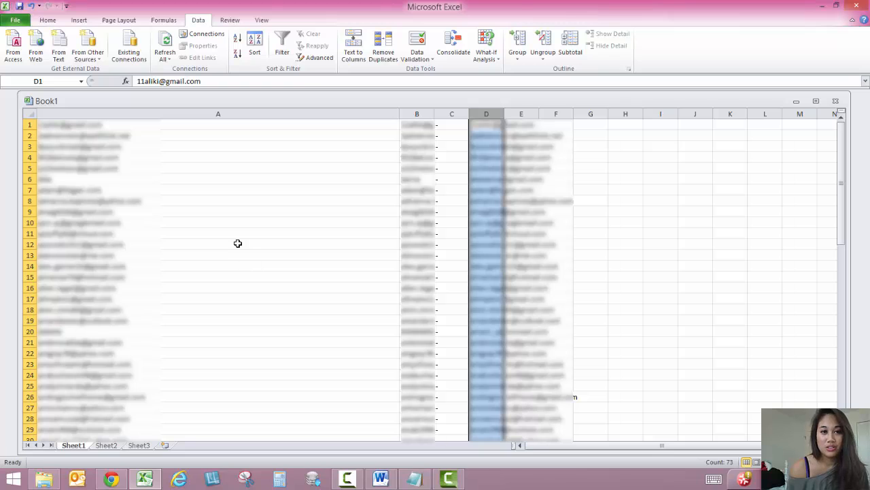
Highlight the column A cells containing "@" with conditional formatting in Light Red Fill with Dark Red Text
click(225, 113)
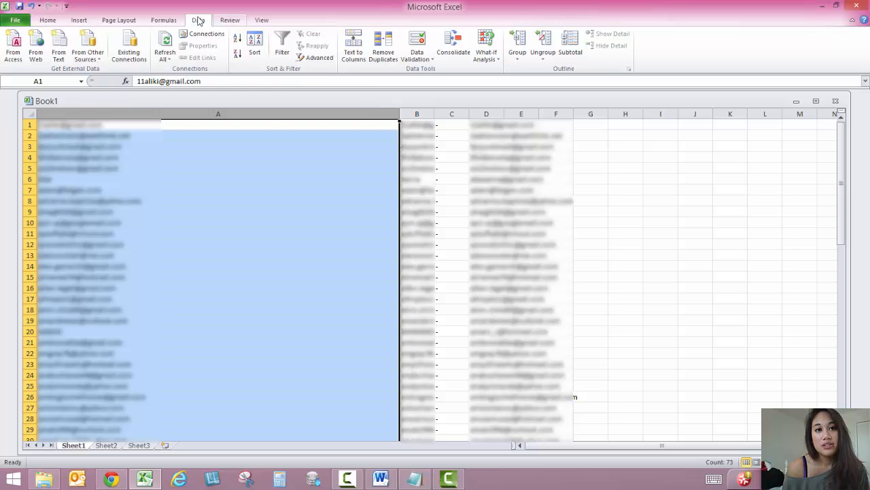
click(49, 21)
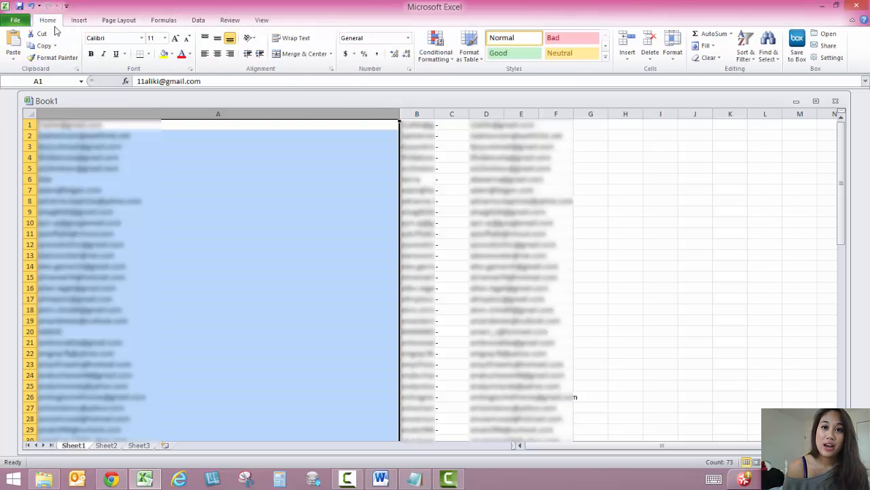
click(443, 61)
mouse_move(436, 77)
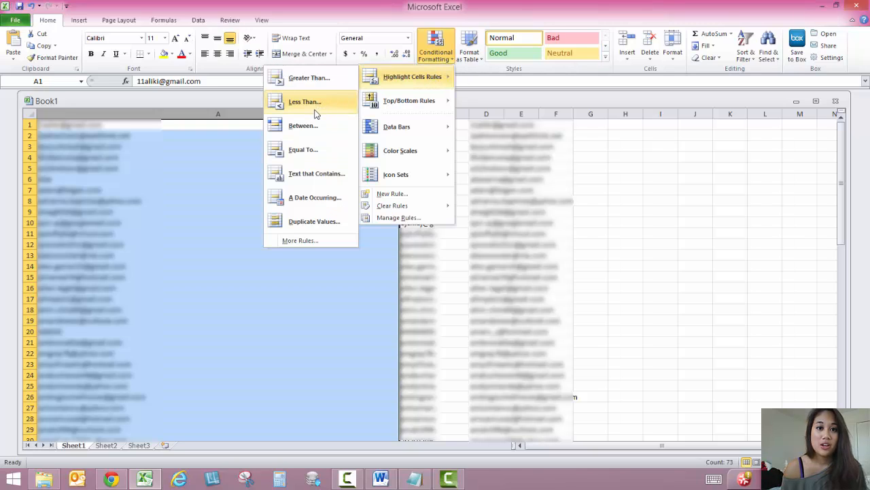
click(317, 174)
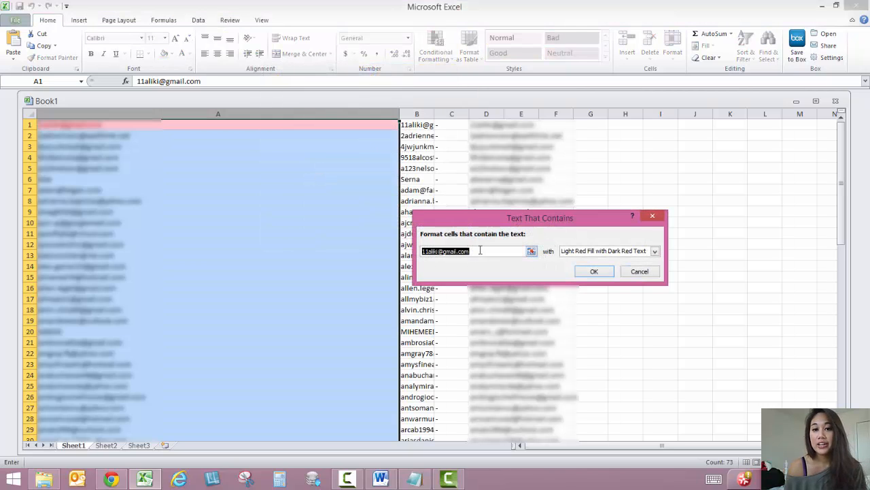
drag(481, 250, 391, 232)
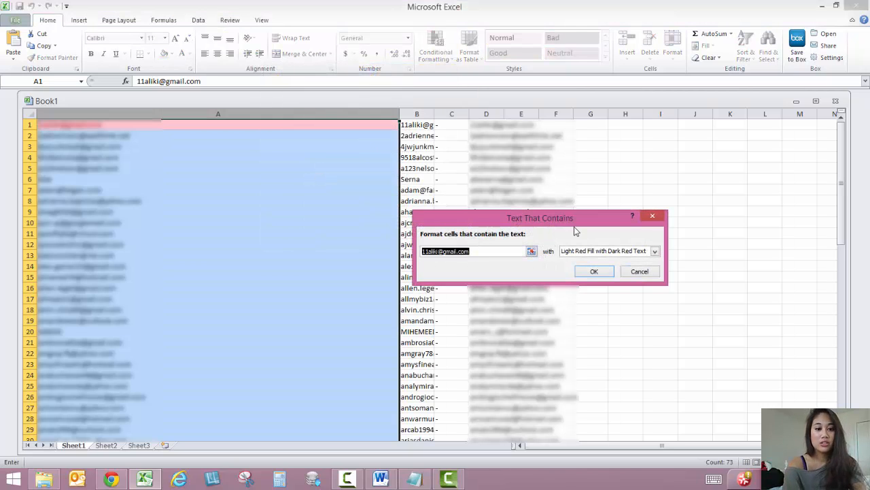
text(@)
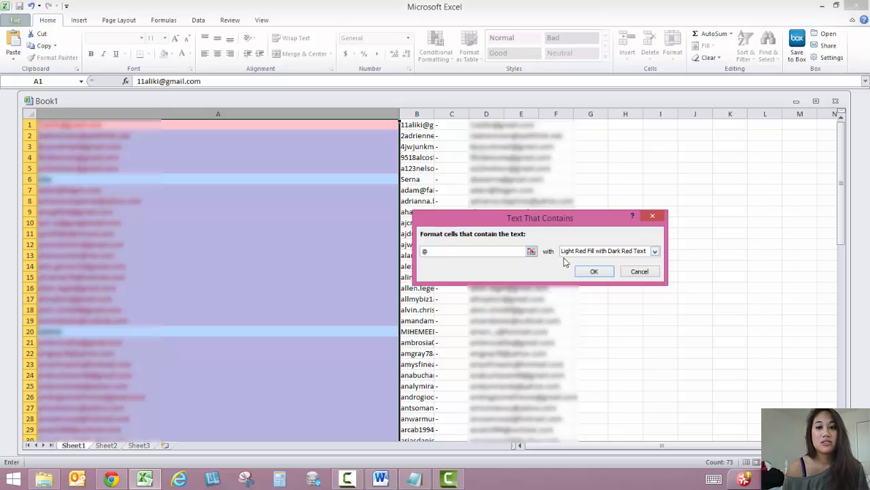
click(589, 271)
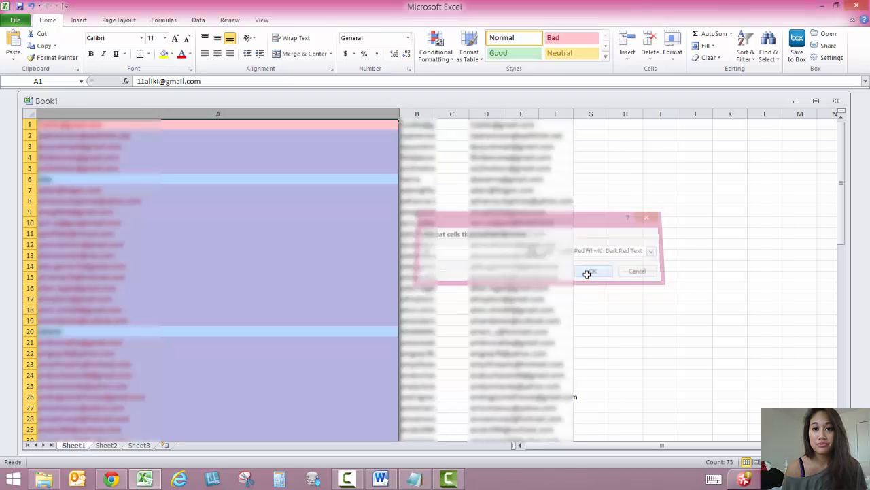
click(235, 253)
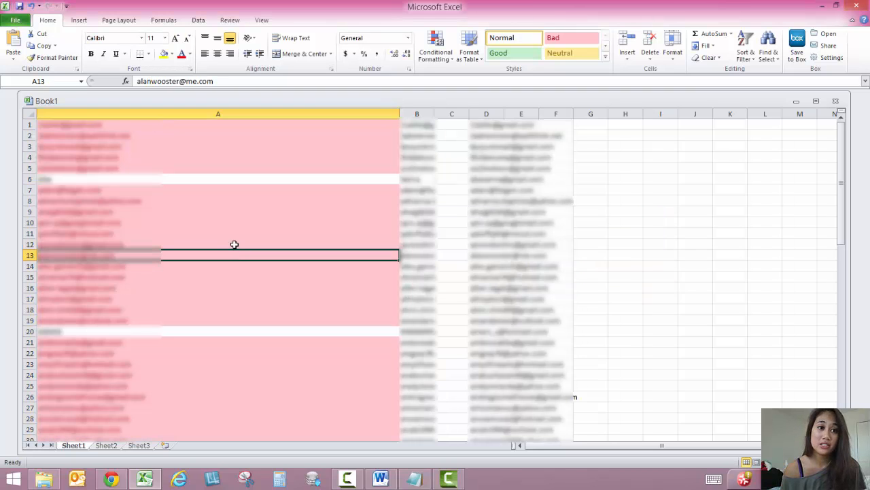
click(99, 166)
click(155, 179)
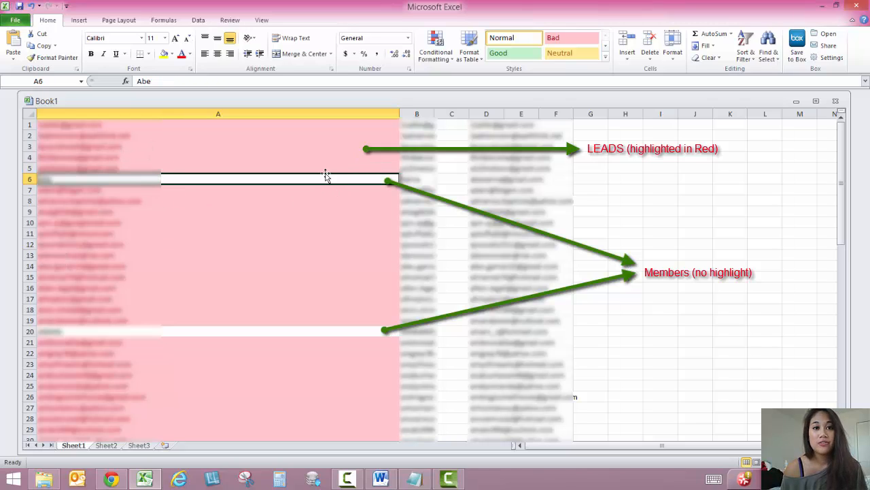
Custom-sort the list by column A on Cell Color with No Cell Color On Top, expanding the selection to the adjacent columns
click(298, 112)
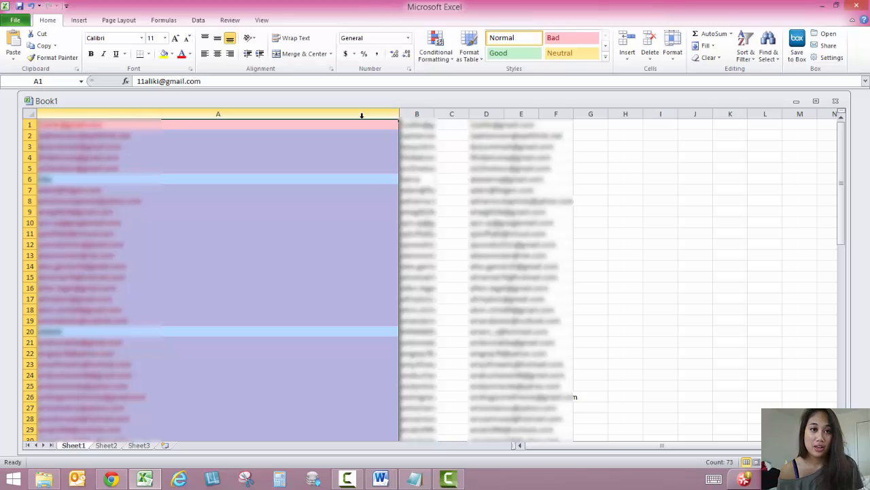
click(753, 65)
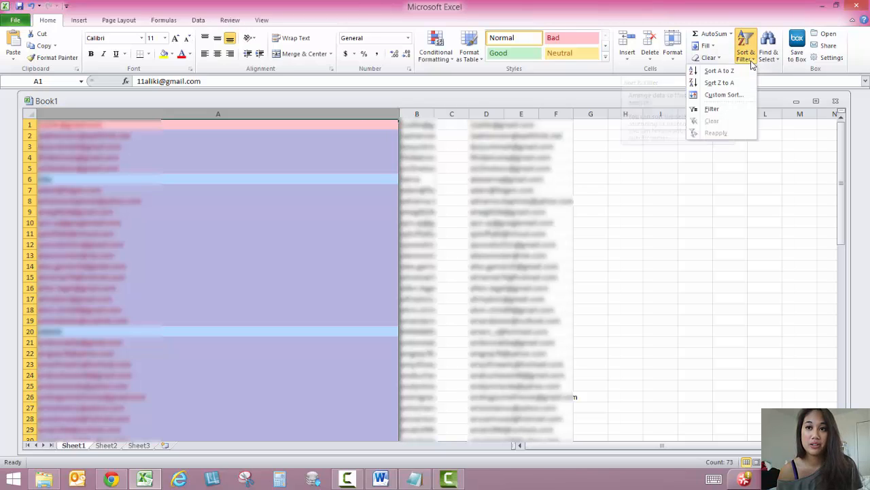
click(732, 94)
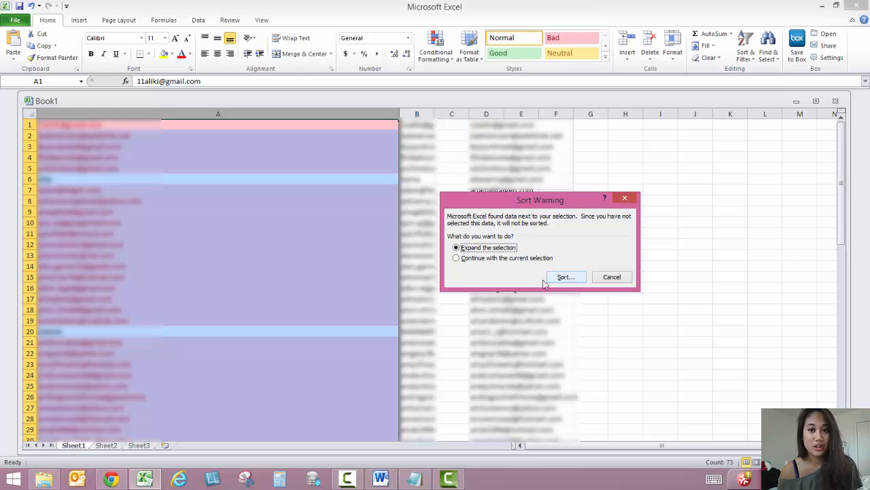
click(565, 276)
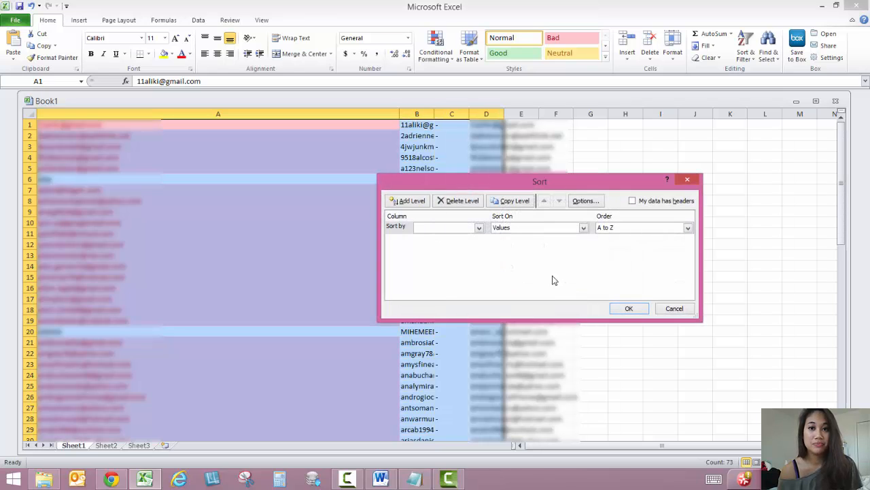
click(480, 228)
click(468, 237)
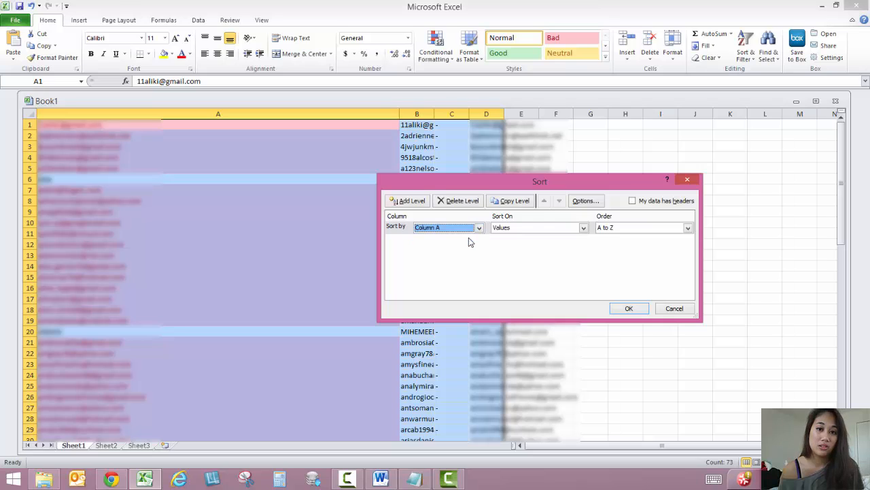
click(531, 228)
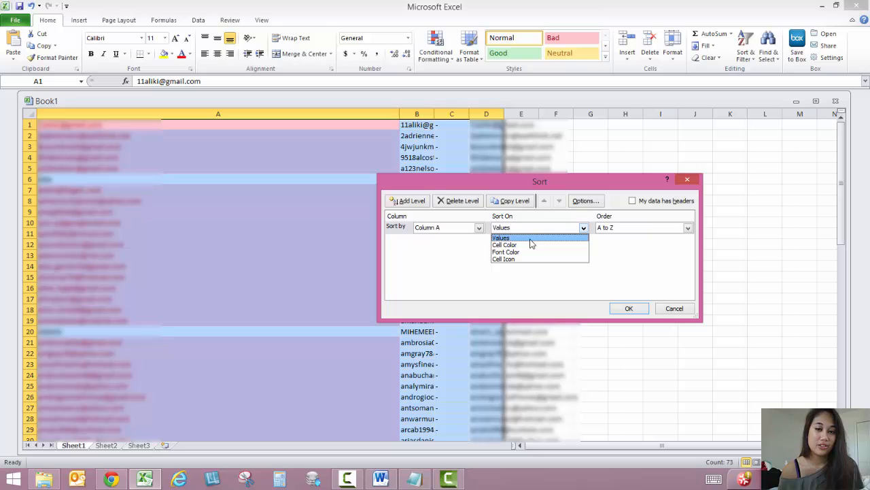
click(525, 246)
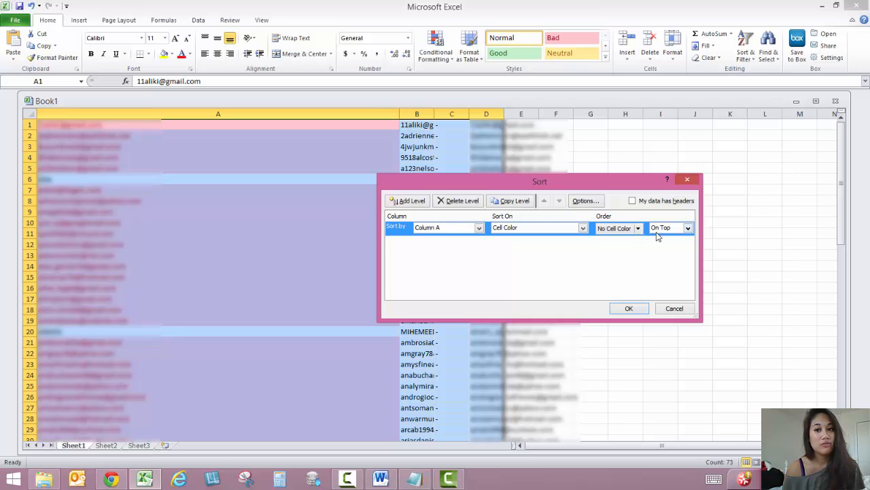
click(629, 309)
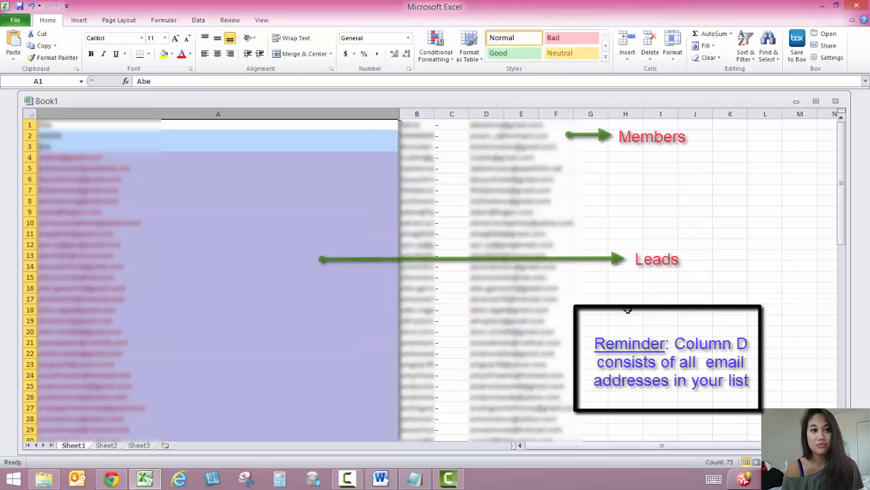
Examine the sorted list, comparing the unhighlighted member rows 1 to 3 with the red lead rows down to row 73
click(204, 242)
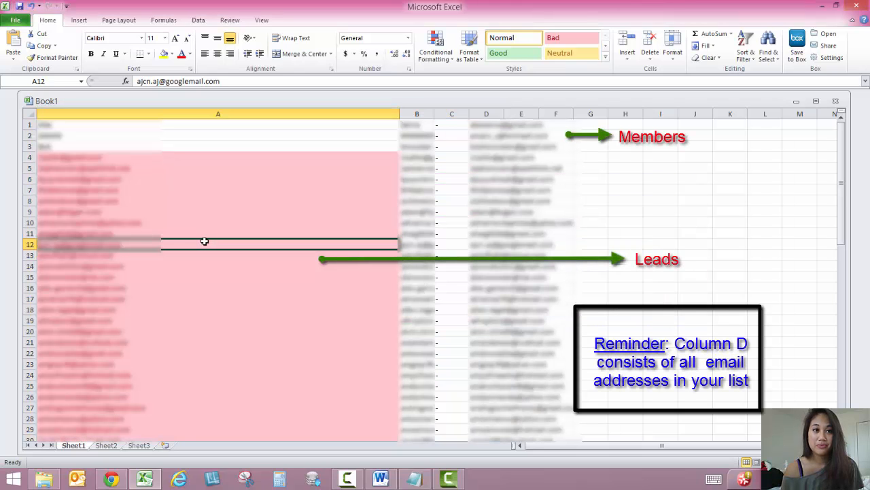
click(27, 147)
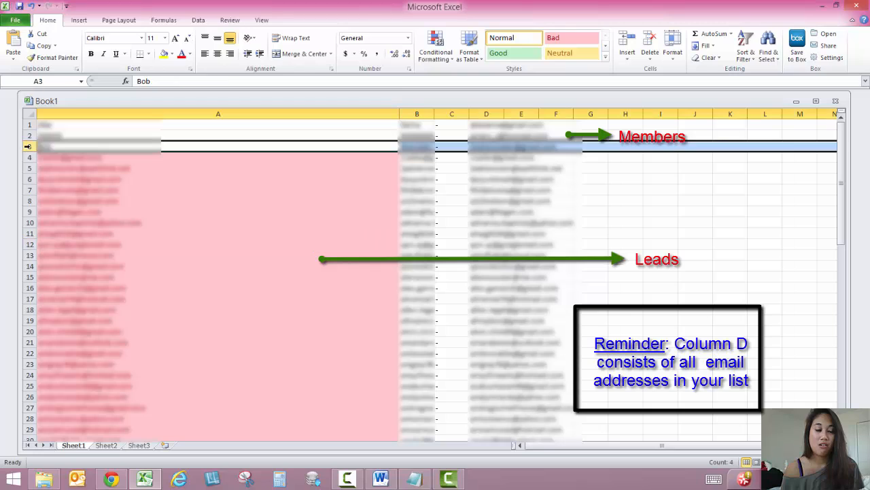
click(30, 125)
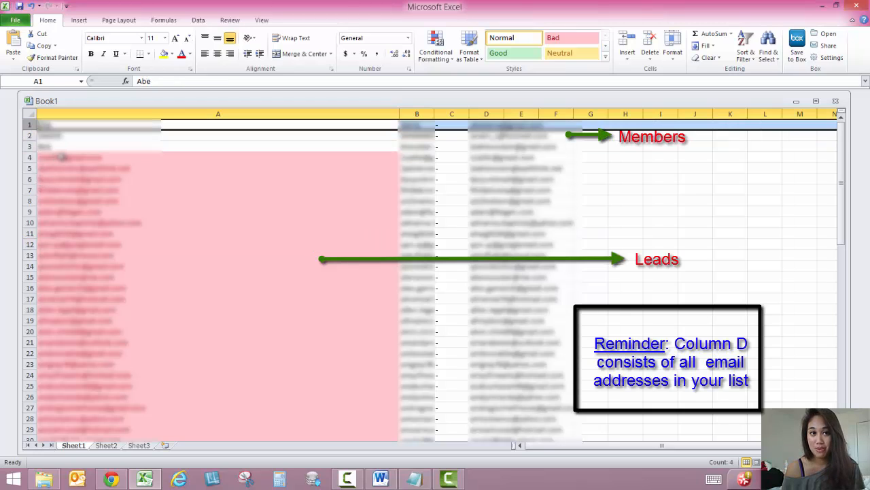
click(204, 178)
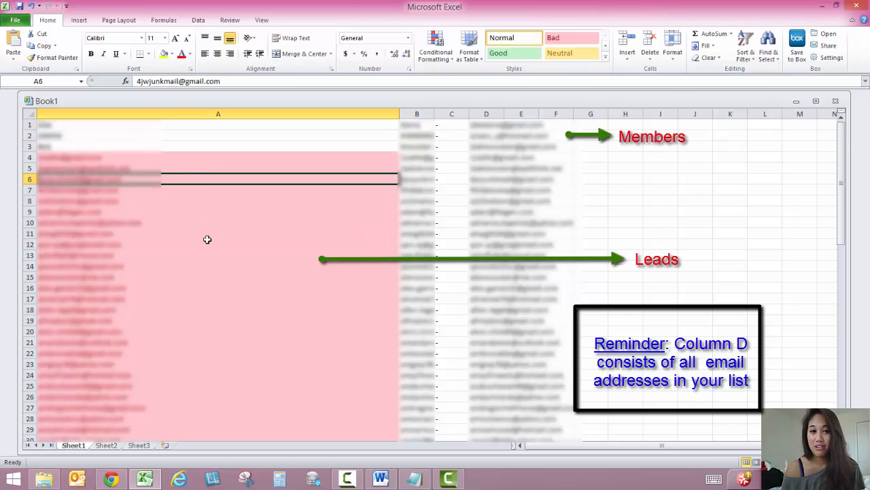
scroll(207, 240, down, 15)
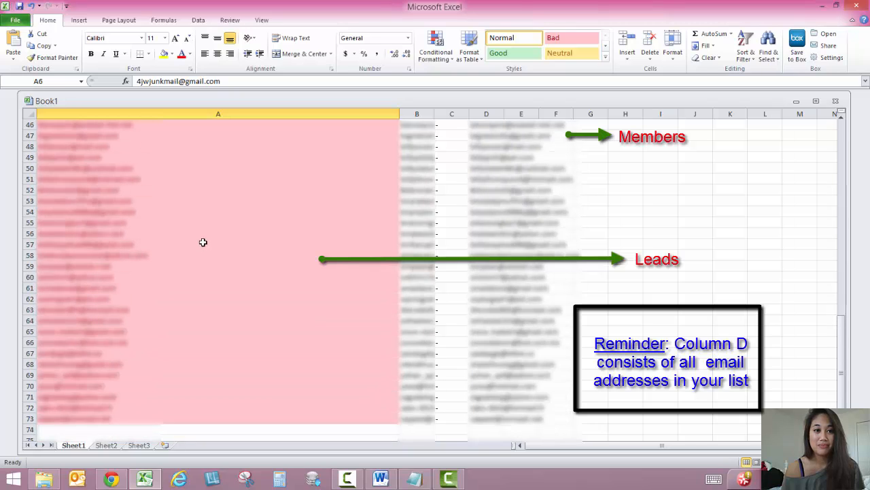
scroll(204, 242, up, 15)
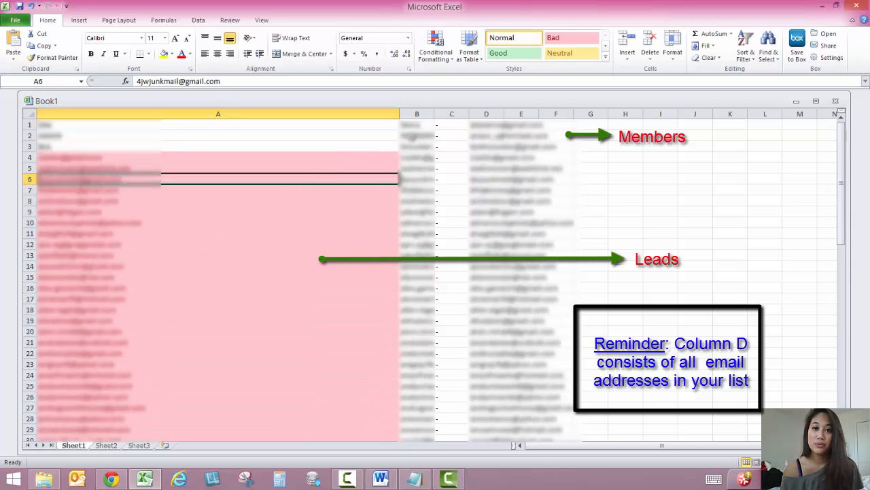
Delete column C, which holds only the dashes, from the contact list
click(452, 114)
right_click(451, 116)
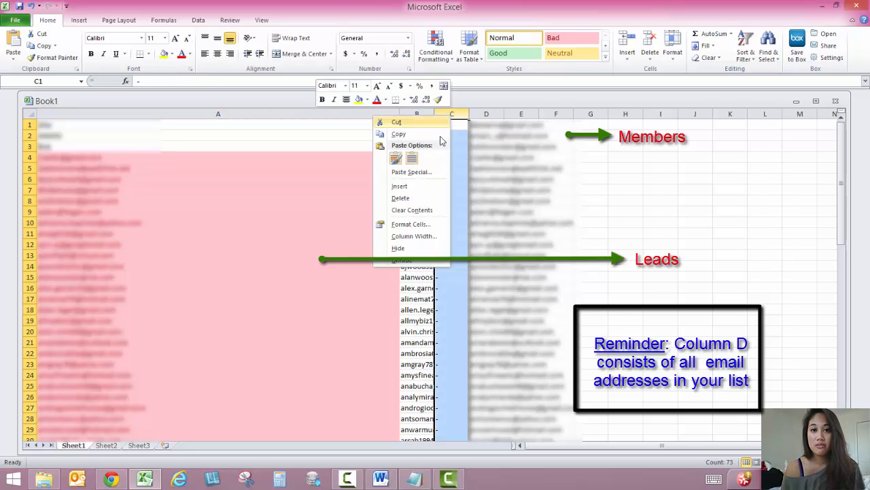
click(411, 198)
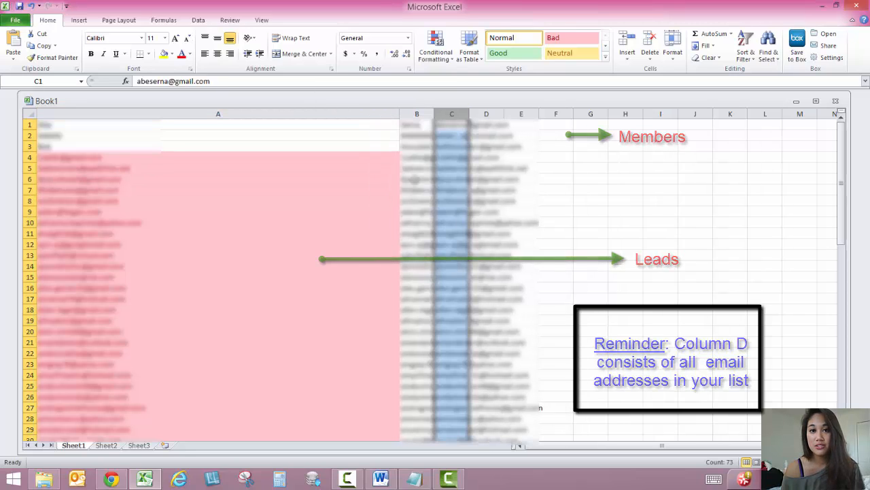
Clear the lead entries in columns A and B from row 4 to row 73, and select the e-mail addresses in column C
click(422, 159)
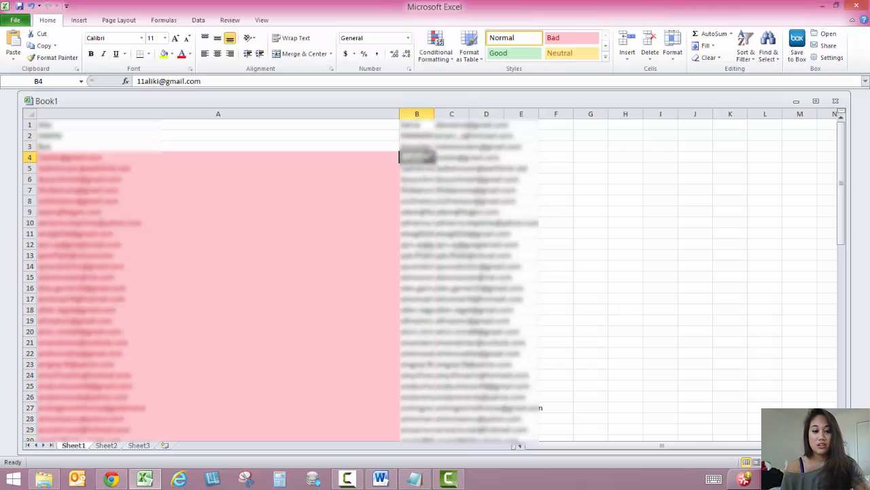
key(ctrl+shift+Down)
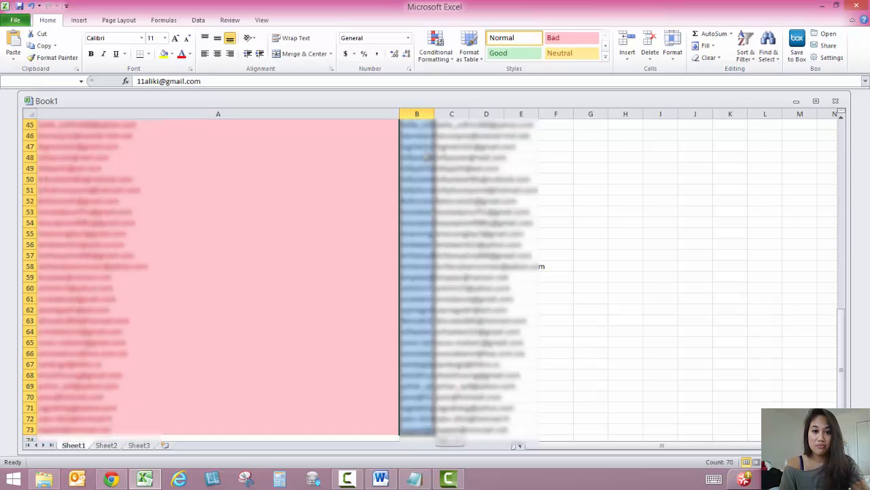
key(ctrl+shift+Left)
scroll(436, 204, up, 6)
scroll(438, 211, up, 9)
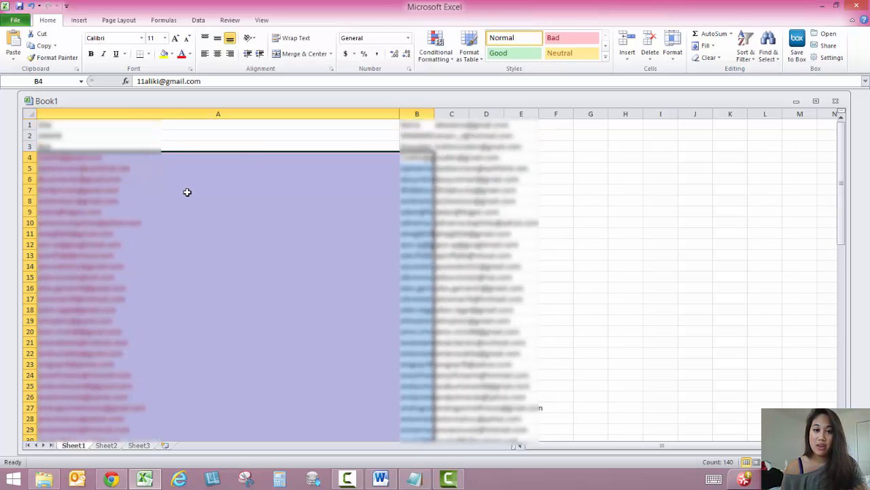
key(Delete)
drag(416, 221, 765, 418)
click(415, 188)
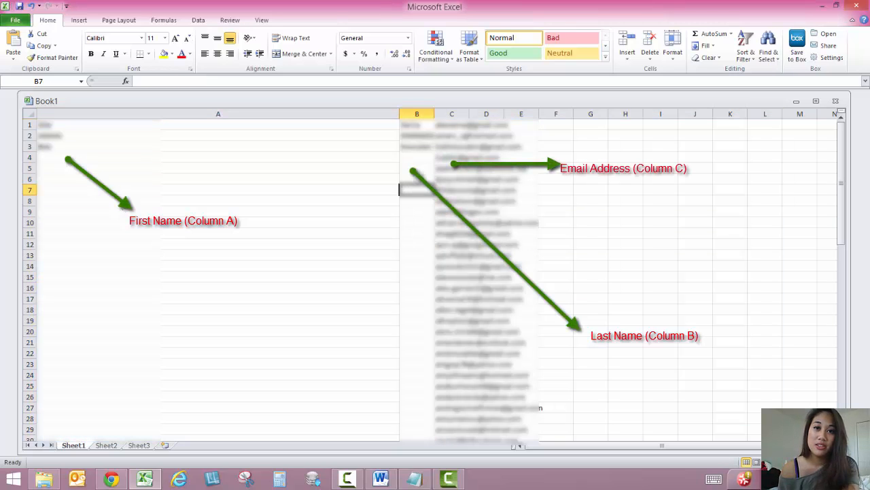
click(457, 114)
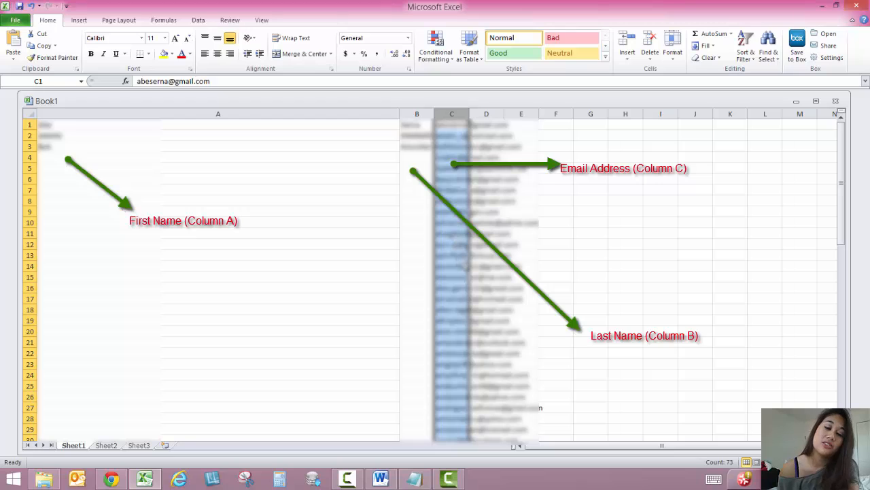